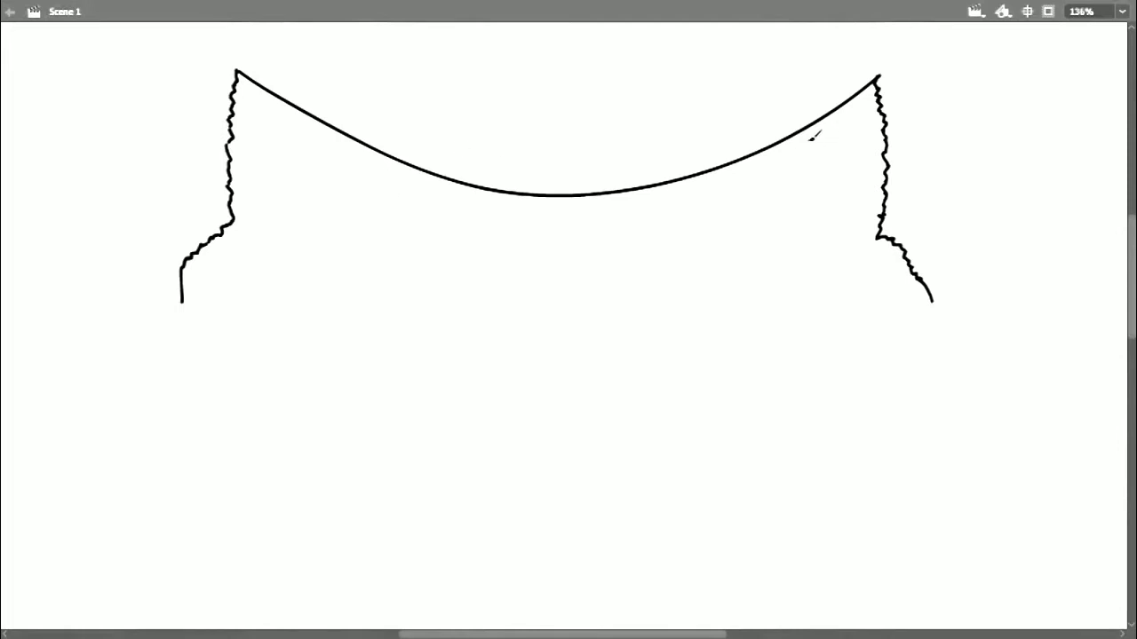
# Draw the skull curve rising from the left sideburn and the outer contour of the right ear below the right sideburn
pyautogui.moveTo(514, 265)
pyautogui.mouseDown()
pyautogui.moveTo(429, 272)
pyautogui.moveTo(440, 356)
pyautogui.mouseUp()
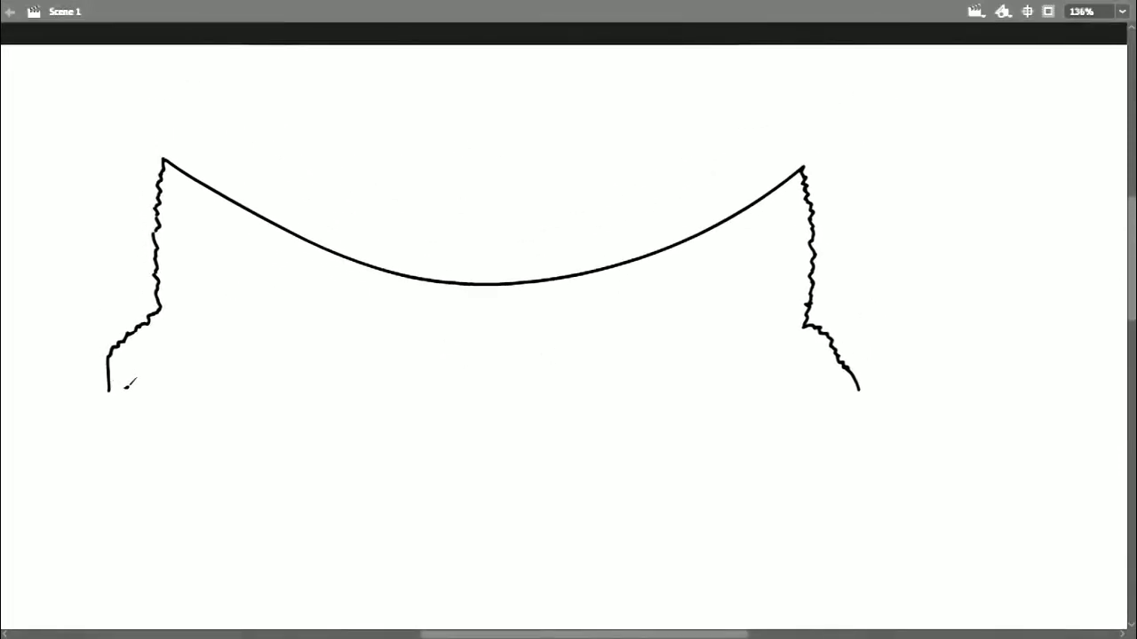
pyautogui.moveTo(110, 398)
pyautogui.mouseDown()
pyautogui.moveTo(136, 182)
pyautogui.moveTo(237, 47)
pyautogui.moveTo(264, 39)
pyautogui.mouseUp()
pyautogui.moveTo(505, 322); pyautogui.dragTo(385, 296)
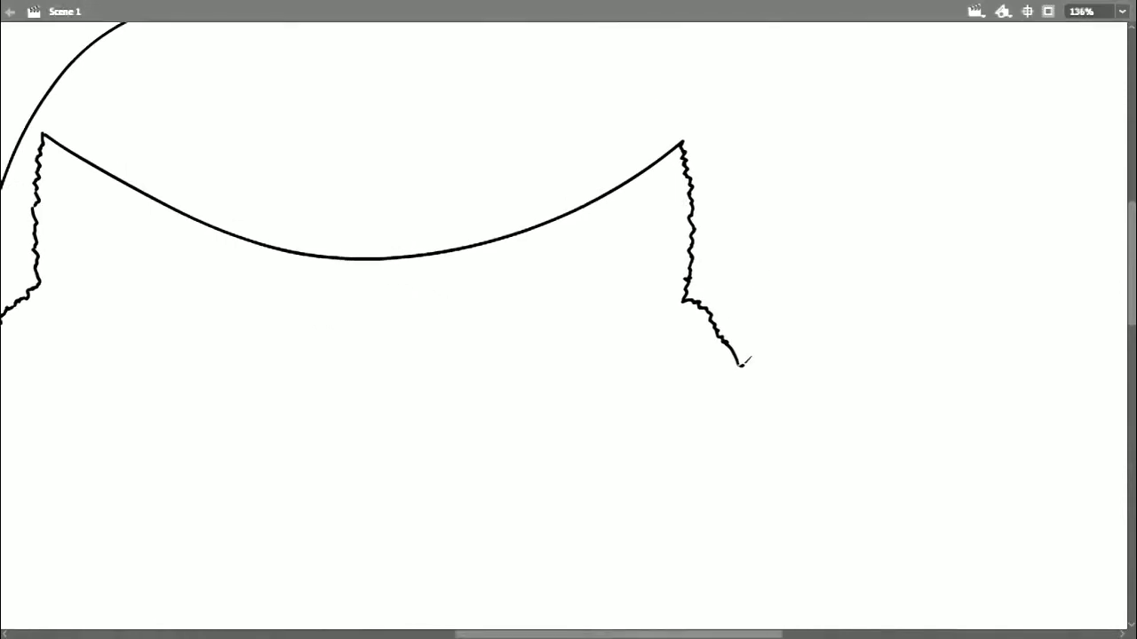
pyautogui.moveTo(769, 328)
pyautogui.mouseDown()
pyautogui.moveTo(799, 395)
pyautogui.moveTo(752, 474)
pyautogui.moveTo(673, 534)
pyautogui.mouseUp()
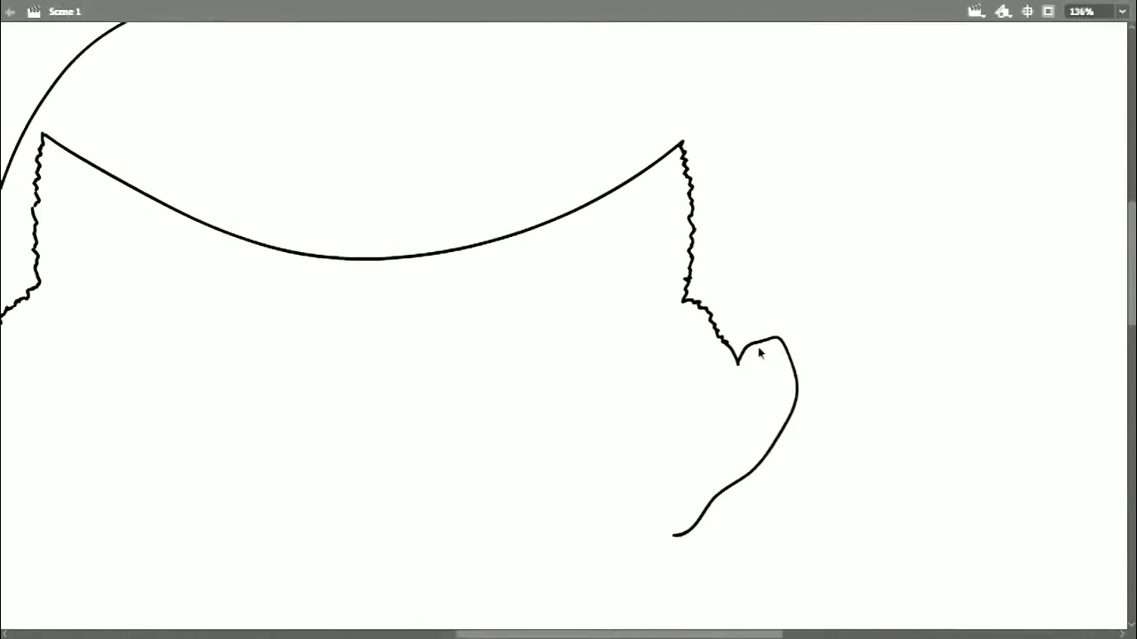
# Draw the skull curve on the right side from the ear to the canvas's upper edge and adjust its end points to meet them
pyautogui.moveTo(783, 352)
pyautogui.mouseDown()
pyautogui.moveTo(764, 339)
pyautogui.moveTo(726, 120)
pyautogui.moveTo(627, 22)
pyautogui.mouseUp()
pyautogui.moveTo(597, 161); pyautogui.dragTo(594, 192)
pyautogui.press('v')
pyautogui.moveTo(612, 52); pyautogui.dragTo(606, 48)
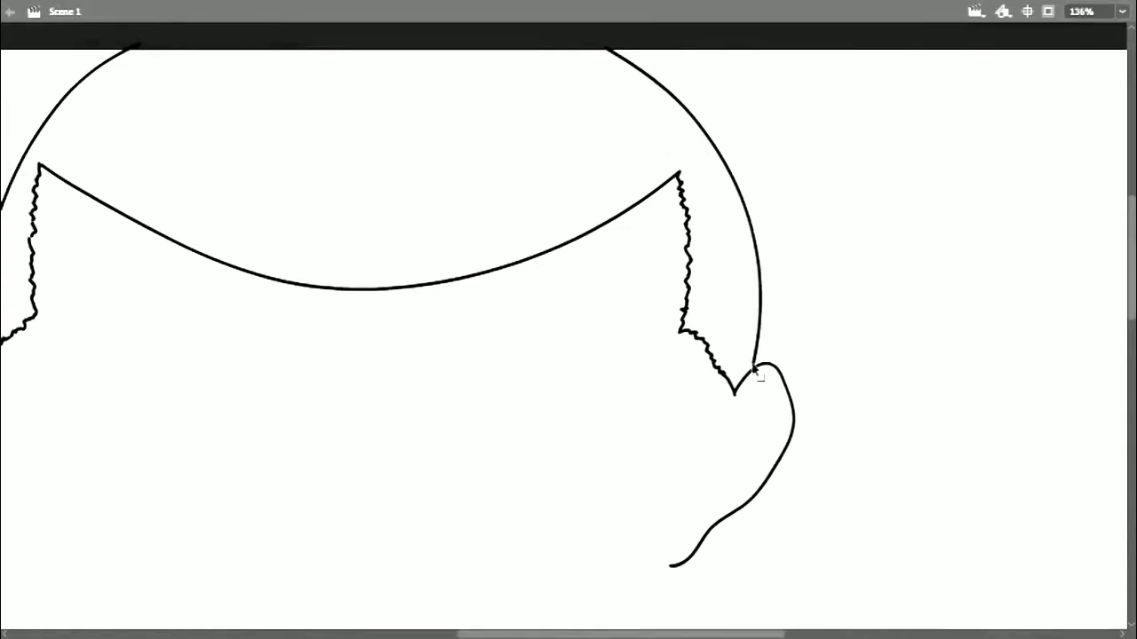
pyautogui.moveTo(754, 365); pyautogui.dragTo(752, 369)
# Draw the jaw line curving from the right earlobe down to the chin
pyautogui.hotkey('ctrl', '-')
pyautogui.hotkey('ctrl', '=')
pyautogui.moveTo(481, 443)
pyautogui.mouseDown()
pyautogui.moveTo(531, 349)
pyautogui.moveTo(539, 127)
pyautogui.mouseUp()
pyautogui.moveTo(690, 359); pyautogui.dragTo(451, 373)
pyautogui.press('y')
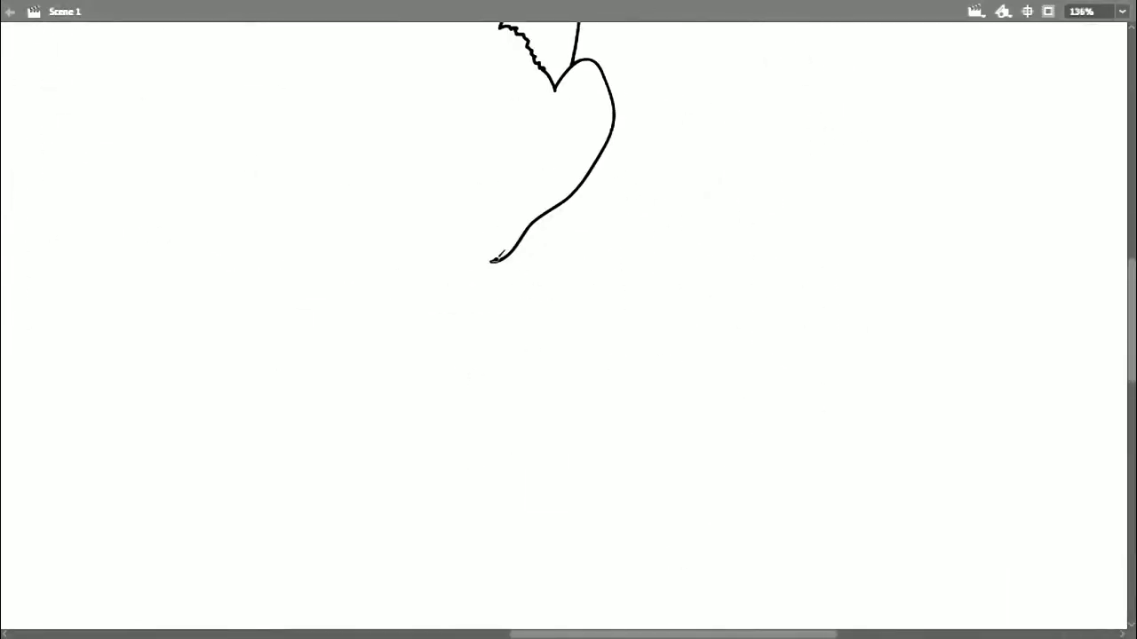
pyautogui.moveTo(491, 261)
pyautogui.mouseDown()
pyautogui.moveTo(435, 342)
pyautogui.moveTo(311, 457)
pyautogui.moveTo(191, 521)
pyautogui.mouseUp()
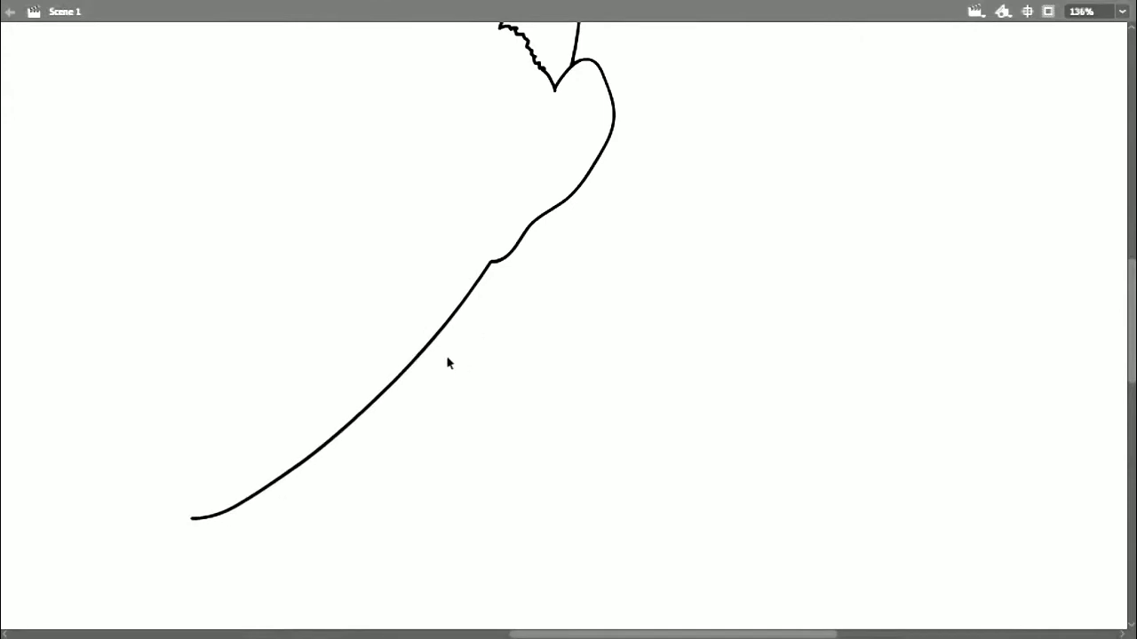
# Draw the shoulder outline from the back of the right ear out to the canvas's right edge, with a small notch
pyautogui.hotkey('ctrl', '-')
pyautogui.moveTo(604, 216)
pyautogui.mouseDown()
pyautogui.moveTo(773, 284)
pyautogui.moveTo(841, 357)
pyautogui.moveTo(846, 397)
pyautogui.moveTo(841, 365)
pyautogui.moveTo(849, 384)
pyautogui.moveTo(864, 379)
pyautogui.moveTo(904, 446)
pyautogui.moveTo(917, 512)
pyautogui.mouseUp()
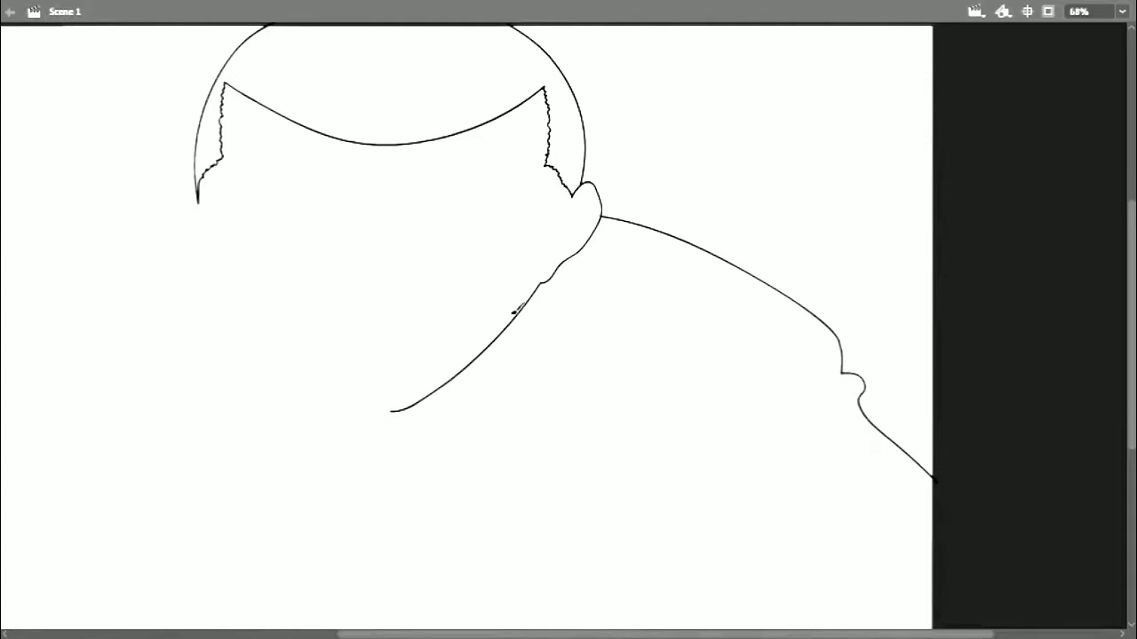
pyautogui.moveTo(513, 313); pyautogui.dragTo(565, 264)
pyautogui.hotkey('ctrl', 'z')
# Draw a long diagonal contour past the left temple and chin to the canvas's lower edge, and smooth its bend beside the cheek
pyautogui.hotkey('ctrl', '=')
pyautogui.moveTo(365, 406); pyautogui.dragTo(393, 344)
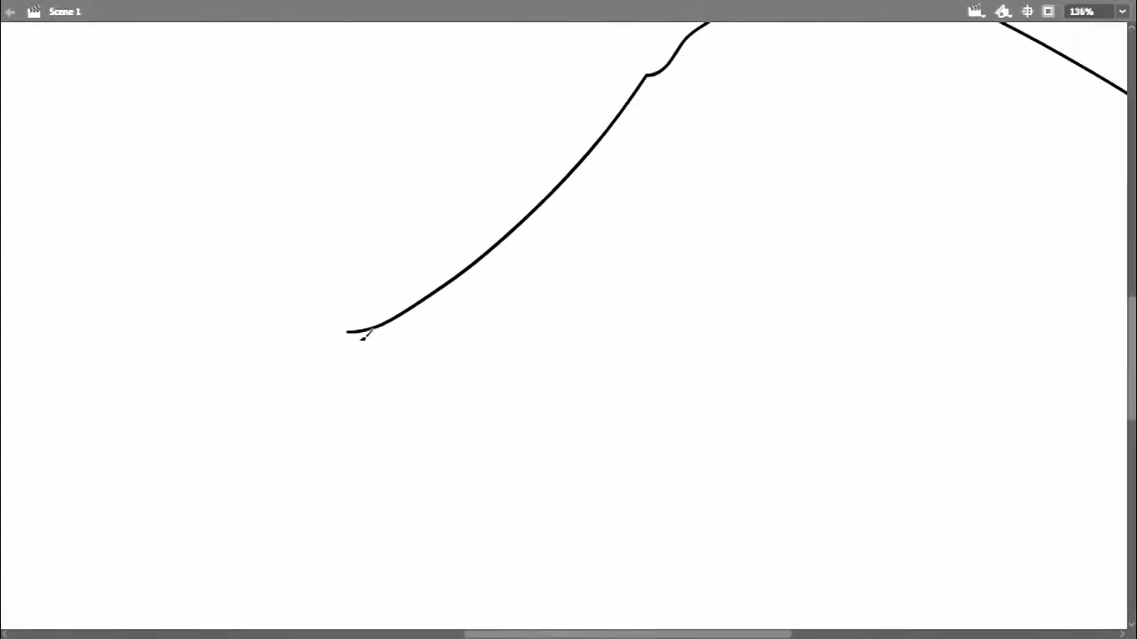
pyautogui.hotkey('ctrl', '-')
pyautogui.moveTo(362, 276); pyautogui.dragTo(399, 390)
pyautogui.moveTo(169, 57); pyautogui.dragTo(365, 323)
pyautogui.moveTo(425, 335)
pyautogui.mouseDown()
pyautogui.moveTo(375, 276)
pyautogui.moveTo(322, 267)
pyautogui.moveTo(257, 159)
pyautogui.moveTo(611, 501)
pyautogui.mouseUp()
pyautogui.scroll(2, 299, 205)
pyautogui.hscroll(-2, 298, 205)
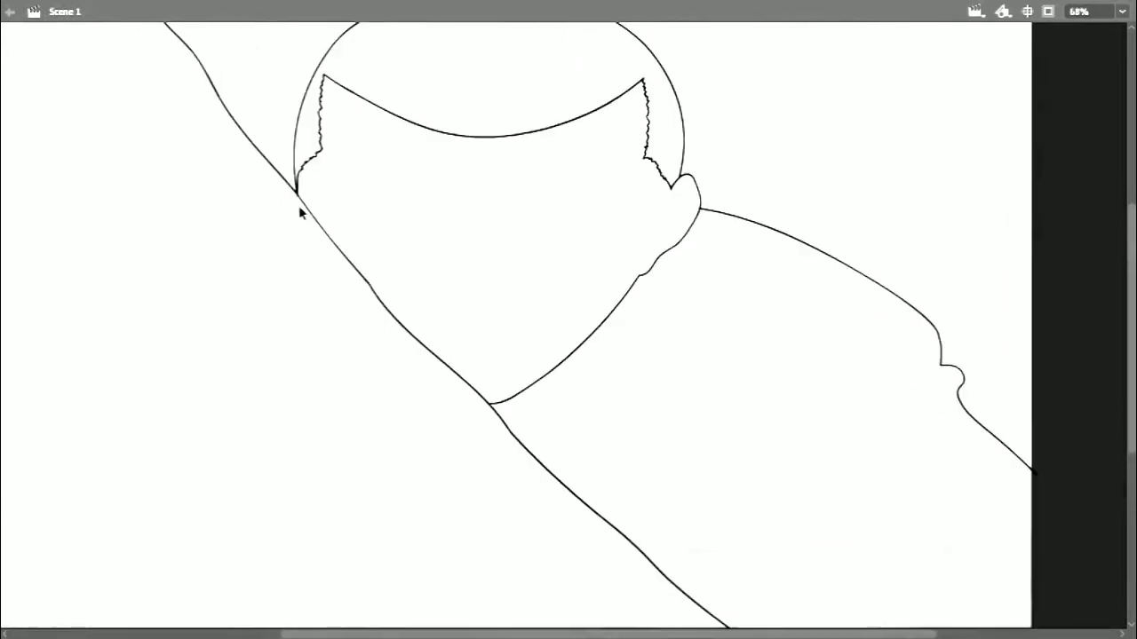
pyautogui.moveTo(370, 285); pyautogui.dragTo(356, 269)
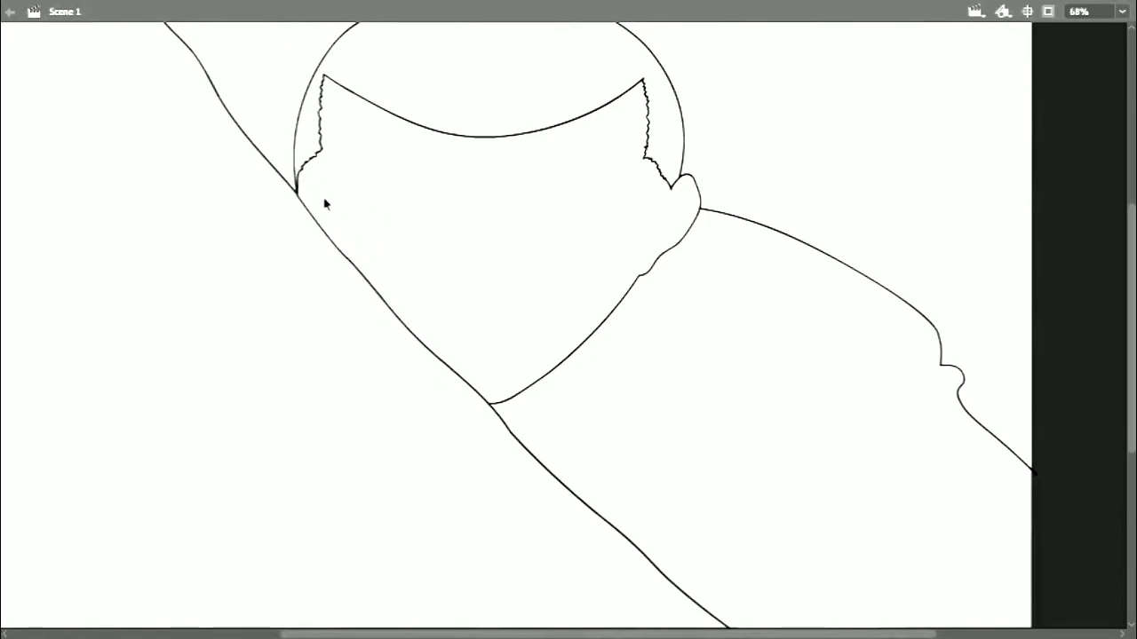
# Draw a small arc for the left ear between the diagonal contour and the skull curve
pyautogui.hotkey('ctrl', '=')
pyautogui.hotkey('ctrl', '-')
pyautogui.moveTo(452, 545); pyautogui.dragTo(419, 347)
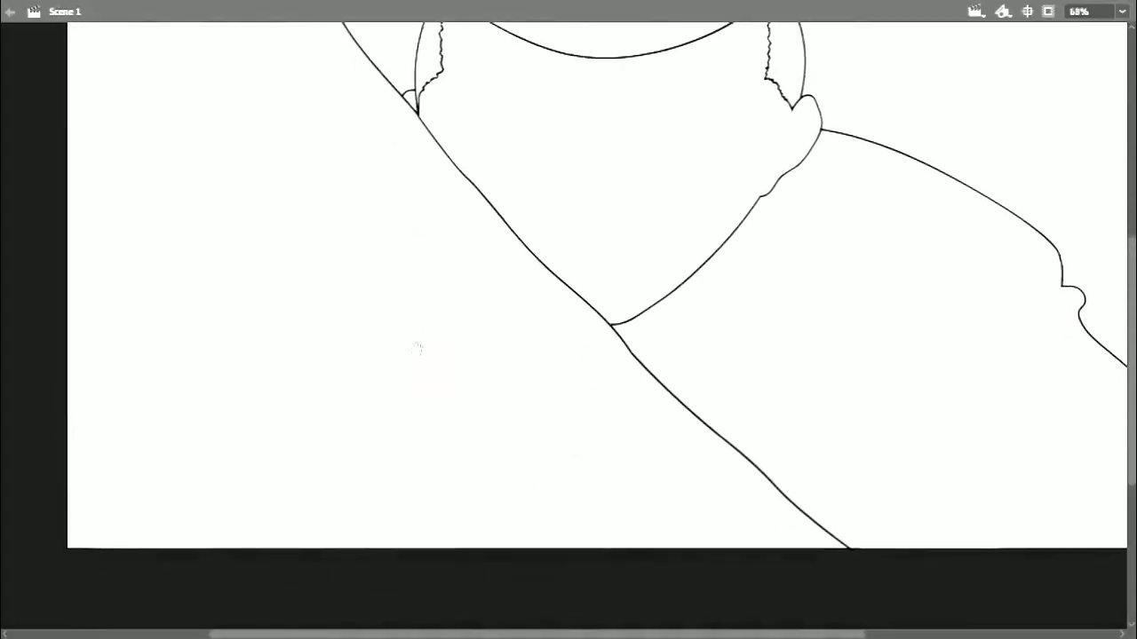
# Draw an angular clothing shape rising from the canvas's lower edge beside the end of the diagonal contour
pyautogui.moveTo(624, 381)
pyautogui.mouseDown()
pyautogui.moveTo(338, 381)
pyautogui.moveTo(216, 342)
pyautogui.mouseUp()
pyautogui.press('b')
pyautogui.hotkey('ctrl', '=')
pyautogui.moveTo(391, 533); pyautogui.dragTo(377, 397)
pyautogui.moveTo(317, 556)
pyautogui.mouseDown()
pyautogui.moveTo(447, 332)
pyautogui.moveTo(675, 482)
pyautogui.mouseUp()
pyautogui.hotkey('ctrl', 'z')
pyautogui.moveTo(434, 338)
pyautogui.mouseDown()
pyautogui.moveTo(673, 483)
pyautogui.moveTo(601, 559)
pyautogui.mouseUp()
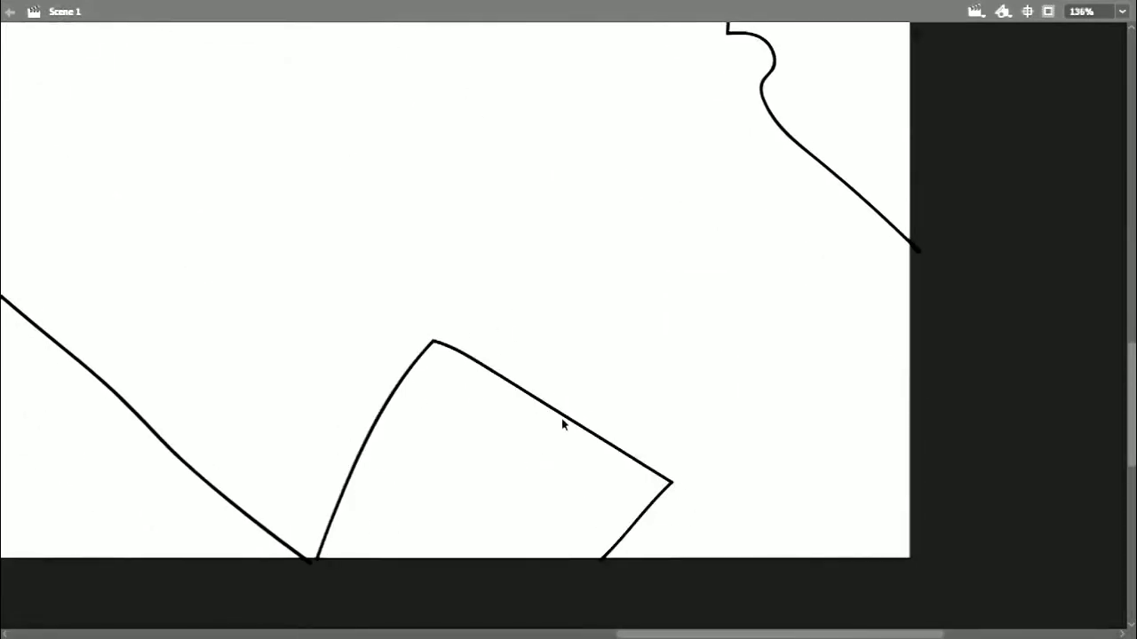
# Draw a hand in the canvas's lower-left corner with a cuff line, a raised thumb and two extended fingers
pyautogui.hotkey('ctrl', '-')
pyautogui.moveTo(316, 278); pyautogui.dragTo(703, 376)
pyautogui.hotkey('ctrl', '=')
pyautogui.moveTo(245, 472); pyautogui.dragTo(780, 305)
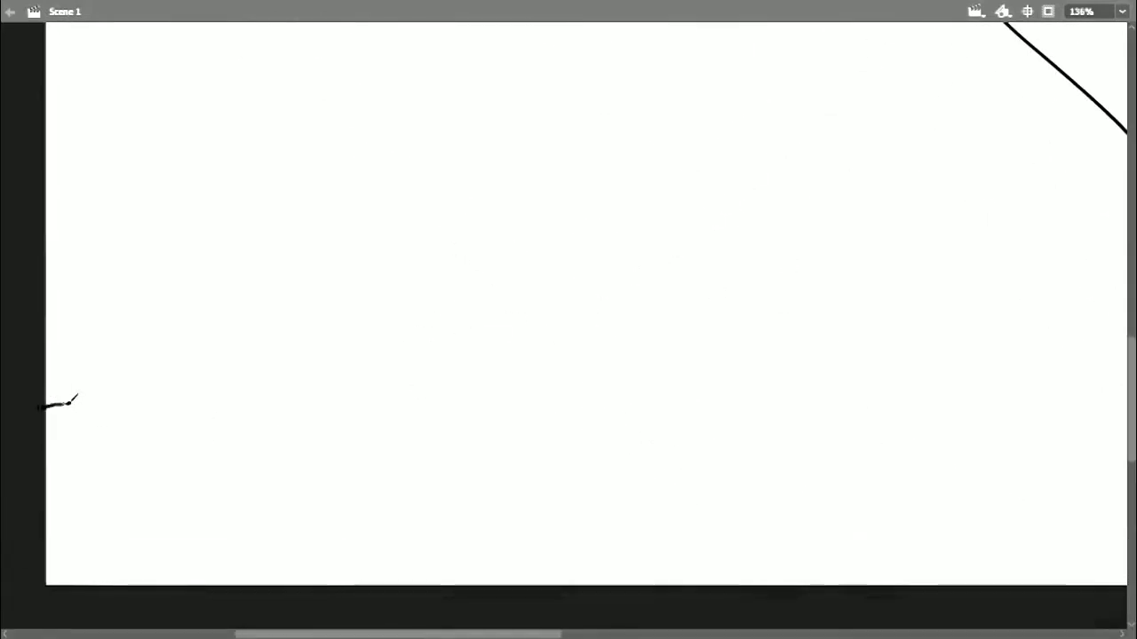
pyautogui.moveTo(69, 403)
pyautogui.mouseDown()
pyautogui.moveTo(166, 385)
pyautogui.moveTo(250, 296)
pyautogui.moveTo(351, 221)
pyautogui.moveTo(342, 314)
pyautogui.moveTo(388, 389)
pyautogui.moveTo(558, 387)
pyautogui.moveTo(535, 454)
pyautogui.moveTo(337, 472)
pyautogui.mouseUp()
pyautogui.scroll(-1, 436, 497)
pyautogui.hscroll(1, 436, 497)
pyautogui.moveTo(293, 422)
pyautogui.mouseDown()
pyautogui.moveTo(380, 459)
pyautogui.moveTo(531, 473)
pyautogui.moveTo(639, 515)
pyautogui.mouseUp()
pyautogui.scroll(1, 299, 427)
pyautogui.hscroll(-1, 298, 426)
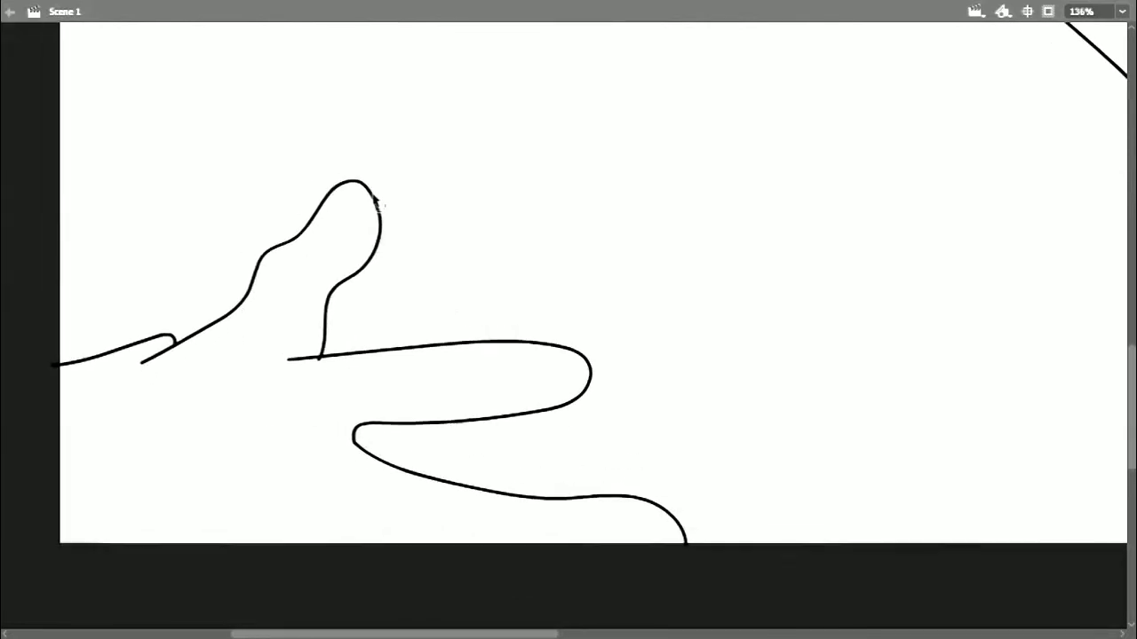
# Reshape the upper edge of the index finger and draw the wrist line from the cuff to the canvas's lower edge
pyautogui.moveTo(322, 358)
pyautogui.mouseDown()
pyautogui.moveTo(429, 350)
pyautogui.moveTo(447, 370)
pyautogui.moveTo(397, 354)
pyautogui.mouseUp()
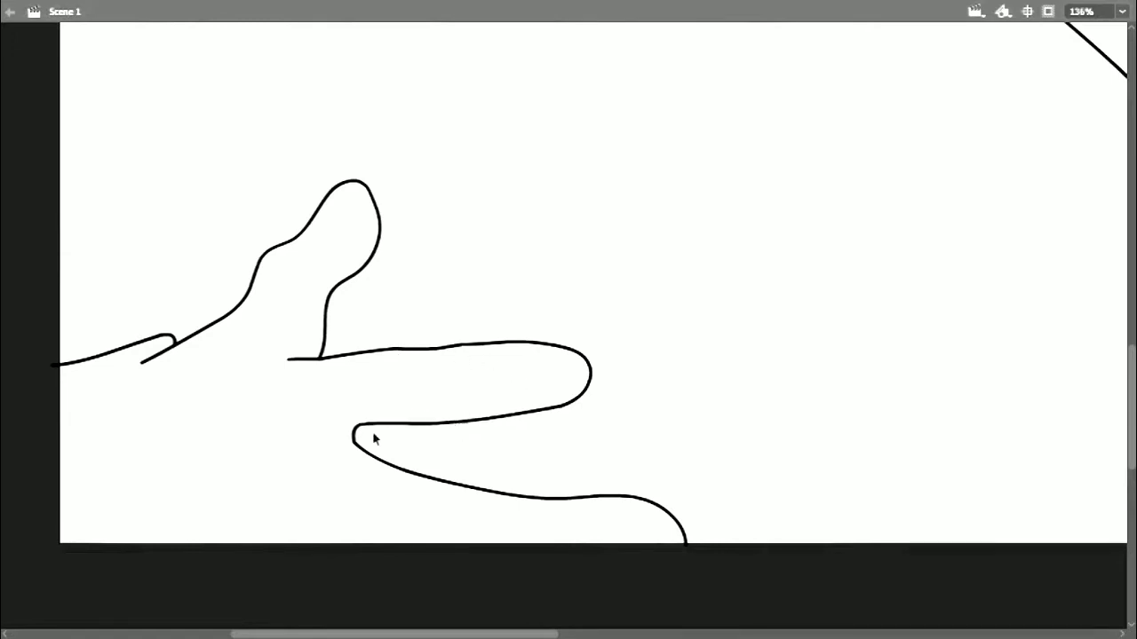
pyautogui.hscroll(-1, 355, 444)
pyautogui.scroll(-1, 355, 444)
pyautogui.moveTo(204, 339)
pyautogui.mouseDown()
pyautogui.moveTo(180, 379)
pyautogui.moveTo(136, 528)
pyautogui.mouseUp()
# Draw the fingernails on the thumb and the index finger
pyautogui.moveTo(397, 180); pyautogui.dragTo(390, 177)
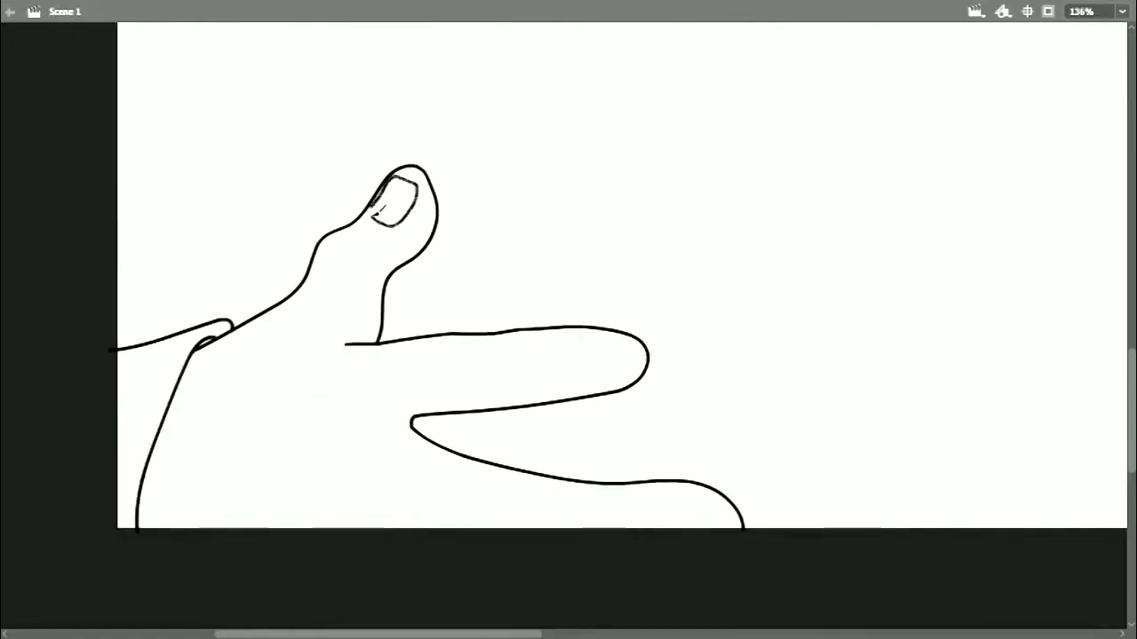
pyautogui.moveTo(616, 341)
pyautogui.mouseDown()
pyautogui.moveTo(618, 377)
pyautogui.moveTo(598, 385)
pyautogui.mouseUp()
pyautogui.press('b')
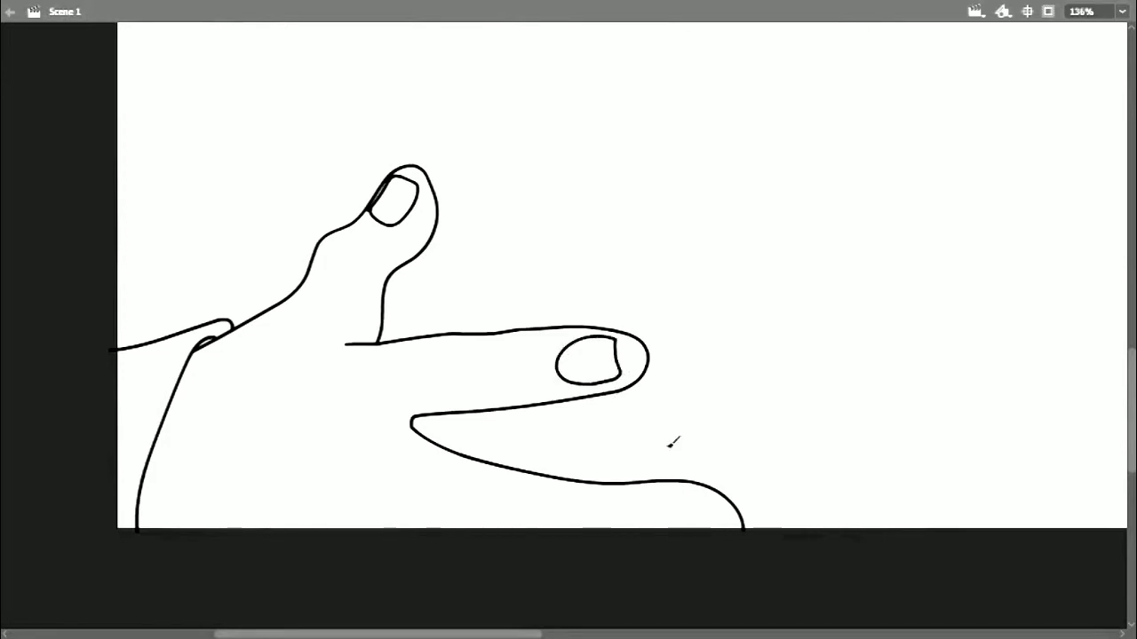
# Draw the nail on the lowest finger and reshape its fingertip at the canvas's lower edge
pyautogui.moveTo(713, 502); pyautogui.dragTo(733, 515)
pyautogui.hotkey('ctrl', 'z')
pyautogui.moveTo(647, 528)
pyautogui.mouseDown()
pyautogui.moveTo(723, 507)
pyautogui.moveTo(736, 533)
pyautogui.mouseUp()
pyautogui.moveTo(712, 489); pyautogui.dragTo(717, 486)
pyautogui.press('b')
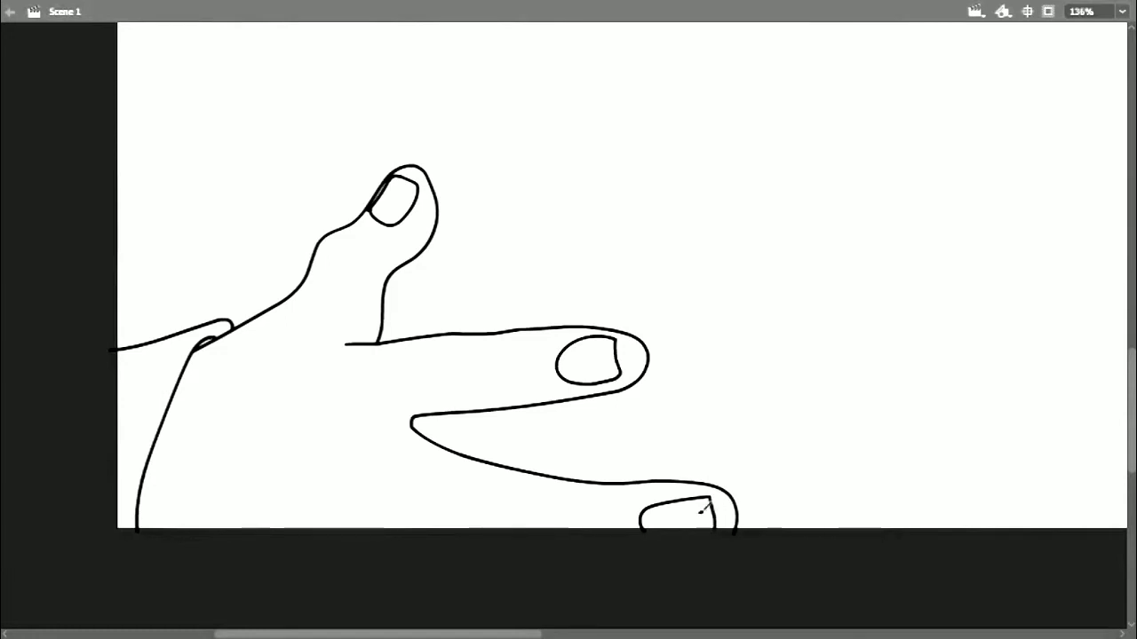
# Add short crease lines on the knuckles, fingers and thumb joint, and adjust the corner of the thumbnail
pyautogui.moveTo(362, 498); pyautogui.dragTo(416, 529)
pyautogui.moveTo(401, 351); pyautogui.dragTo(398, 384)
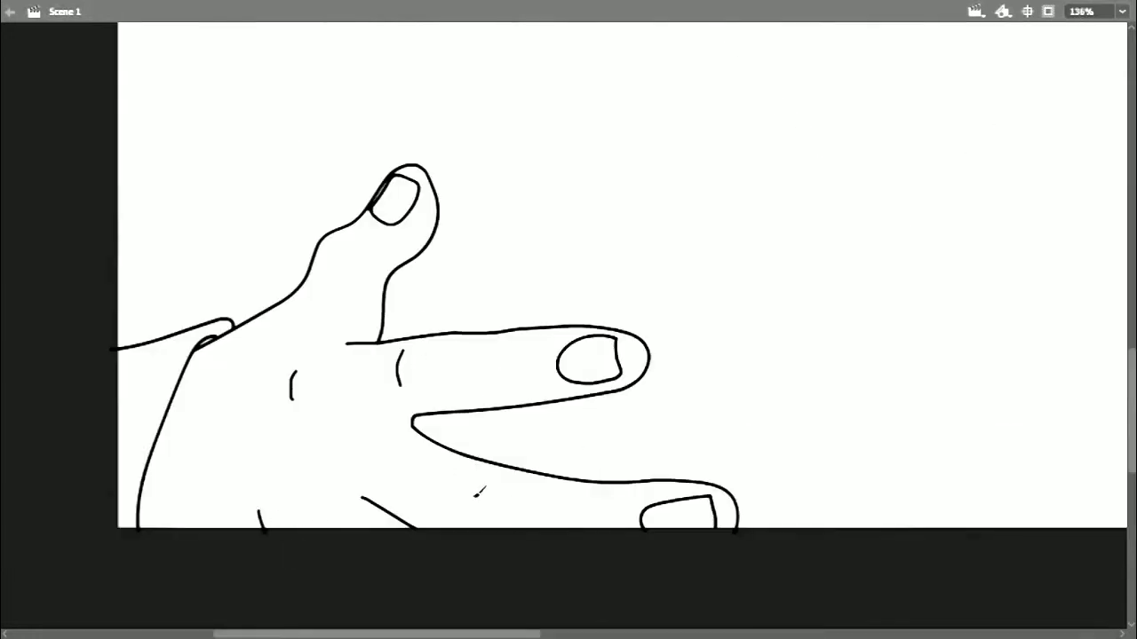
pyautogui.moveTo(318, 257); pyautogui.dragTo(336, 259)
pyautogui.moveTo(321, 263); pyautogui.dragTo(333, 263)
pyautogui.hotkey('ctrl', '-')
pyautogui.hotkey('ctrl', '=')
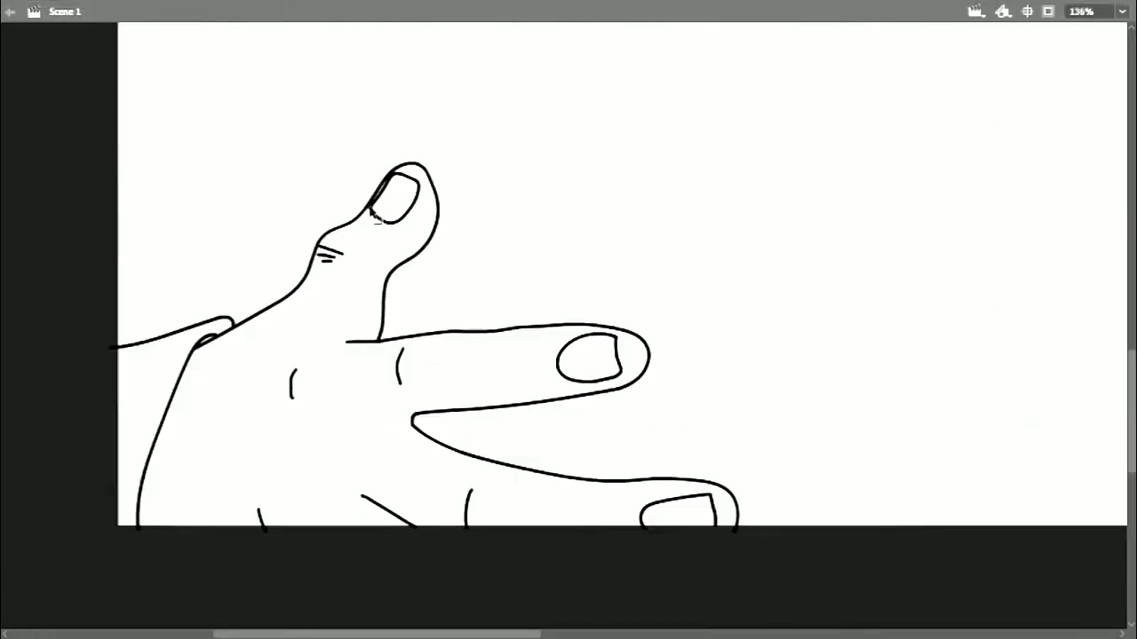
pyautogui.press('v')
pyautogui.moveTo(378, 210); pyautogui.dragTo(380, 215)
# Draw two converging fold lines leading down to the thumb and one longer curved fold line beside them
pyautogui.hotkey('ctrl', '=')
pyautogui.moveTo(195, 102); pyautogui.dragTo(300, 291)
pyautogui.hotkey('ctrl', '-')
pyautogui.hotkey('ctrl', '-')
pyautogui.moveTo(725, 290); pyautogui.dragTo(350, 432)
pyautogui.press('b')
pyautogui.moveTo(22, 309); pyautogui.dragTo(74, 317)
pyautogui.moveTo(69, 316); pyautogui.dragTo(188, 446)
pyautogui.hotkey('ctrl', 'z')
pyautogui.moveTo(71, 347); pyautogui.dragTo(150, 406)
pyautogui.moveTo(129, 296); pyautogui.dragTo(293, 463)
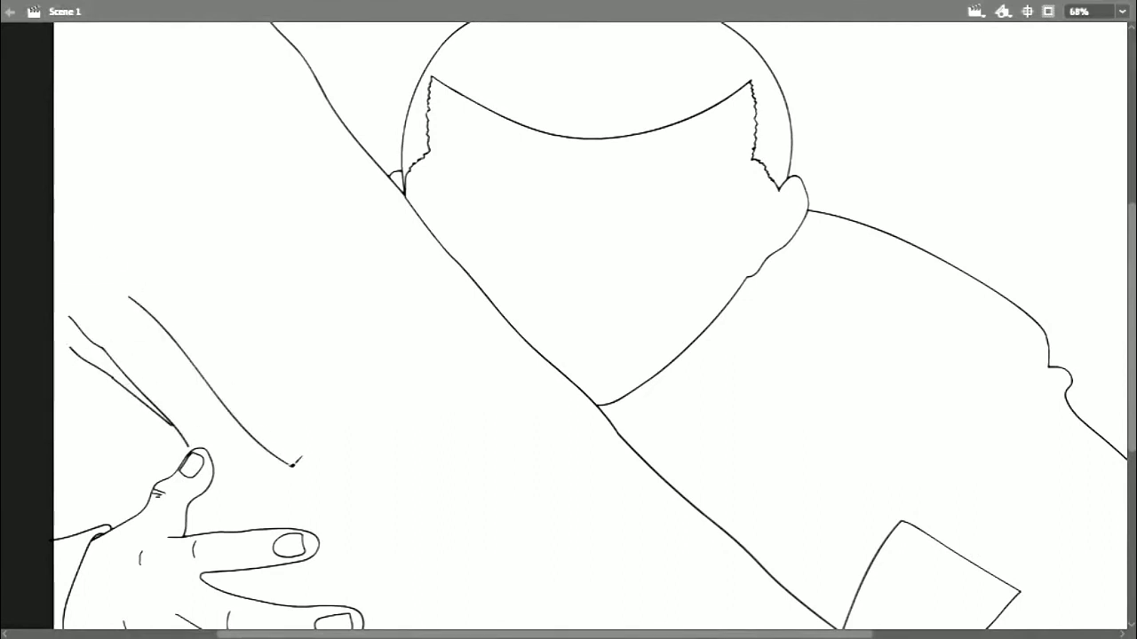
# Draw long fold lines in the upper part of the area beyond the diagonal contour and reshape them
pyautogui.moveTo(104, 76); pyautogui.dragTo(233, 236)
pyautogui.moveTo(98, 26)
pyautogui.mouseDown()
pyautogui.moveTo(158, 139)
pyautogui.moveTo(135, 85)
pyautogui.moveTo(334, 213)
pyautogui.mouseUp()
pyautogui.press('v')
pyautogui.moveTo(219, 64); pyautogui.dragTo(293, 94)
pyautogui.moveTo(381, 272); pyautogui.dragTo(279, 204)
# Draw a jagged wedge-shaped fold in the middle of the area between the hand and the diagonal contour
pyautogui.press('y')
pyautogui.moveTo(158, 137); pyautogui.dragTo(324, 336)
pyautogui.moveTo(157, 138)
pyautogui.mouseDown()
pyautogui.moveTo(240, 193)
pyautogui.moveTo(293, 250)
pyautogui.mouseUp()
pyautogui.moveTo(293, 254)
pyautogui.mouseDown()
pyautogui.moveTo(309, 312)
pyautogui.moveTo(333, 342)
pyautogui.moveTo(312, 263)
pyautogui.moveTo(342, 357)
pyautogui.mouseUp()
# Draw a narrow sliver-shaped fold and a jagged fold ending at the canvas's lower edge
pyautogui.moveTo(356, 366); pyautogui.dragTo(429, 441)
pyautogui.moveTo(356, 367)
pyautogui.mouseDown()
pyautogui.moveTo(429, 441)
pyautogui.moveTo(417, 409)
pyautogui.mouseUp()
pyautogui.hotkey('ctrl', 'z')
pyautogui.moveTo(549, 470)
pyautogui.mouseDown()
pyautogui.moveTo(467, 406)
pyautogui.moveTo(545, 405)
pyautogui.mouseUp()
pyautogui.moveTo(544, 406); pyautogui.dragTo(563, 463)
# Add short hatch marks along the folds and wavy crease lines between the hand and the diagonal contour
pyautogui.moveTo(164, 317)
pyautogui.mouseDown()
pyautogui.moveTo(418, 340)
pyautogui.moveTo(506, 445)
pyautogui.mouseUp()
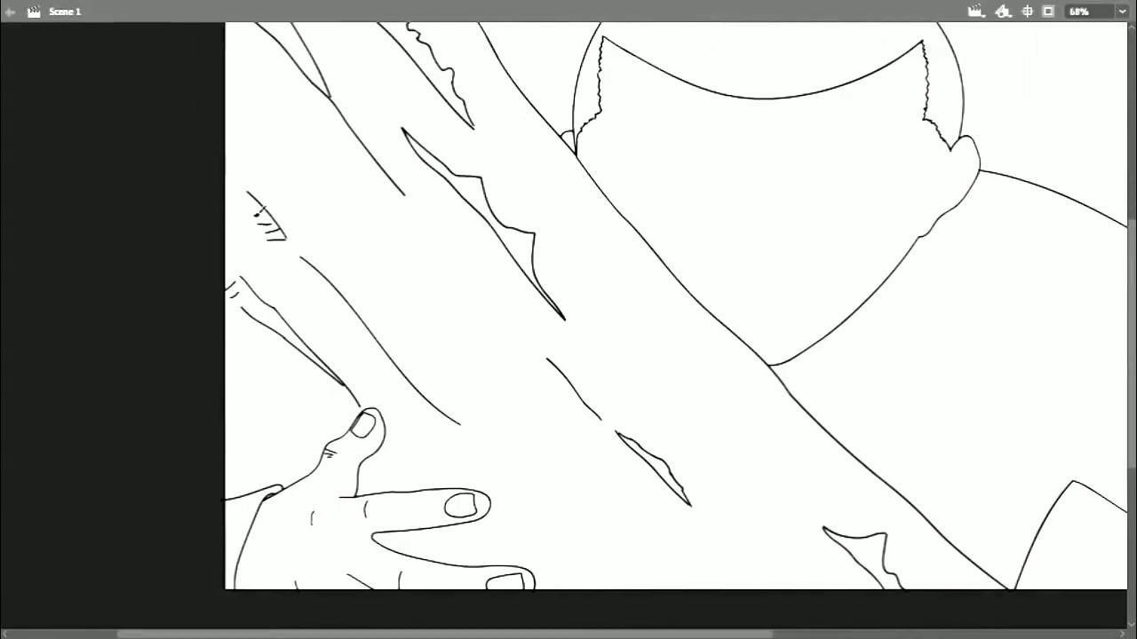
pyautogui.moveTo(531, 234); pyautogui.dragTo(356, 142)
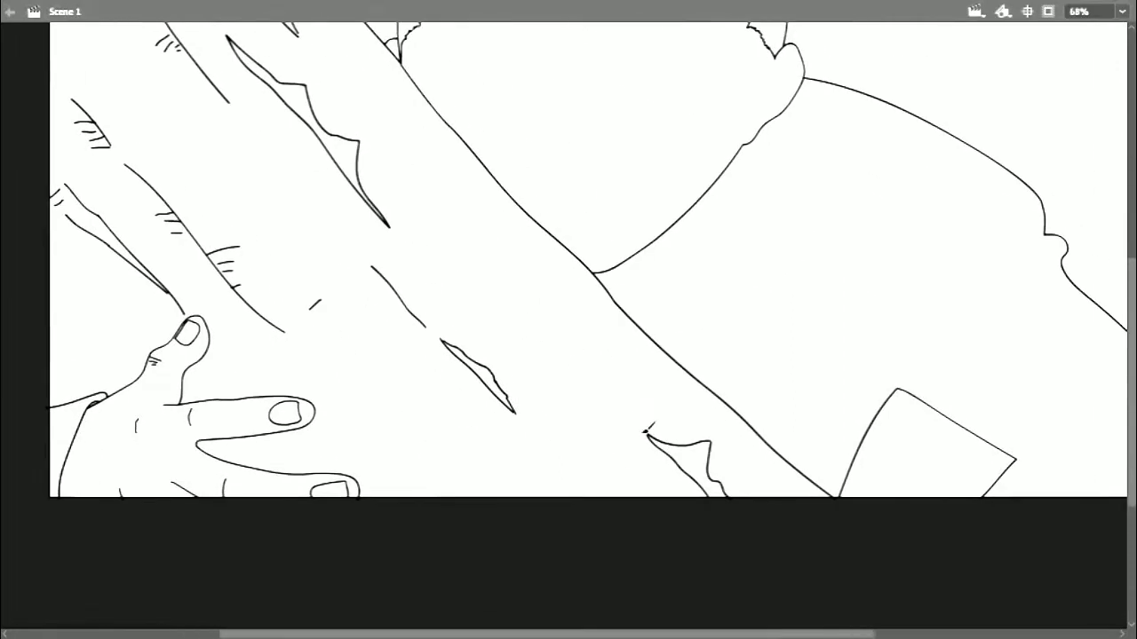
pyautogui.moveTo(640, 455); pyautogui.dragTo(653, 446)
pyautogui.moveTo(511, 243); pyautogui.dragTo(565, 304)
pyautogui.moveTo(566, 361); pyautogui.dragTo(623, 409)
pyautogui.moveTo(589, 394); pyautogui.dragTo(610, 414)
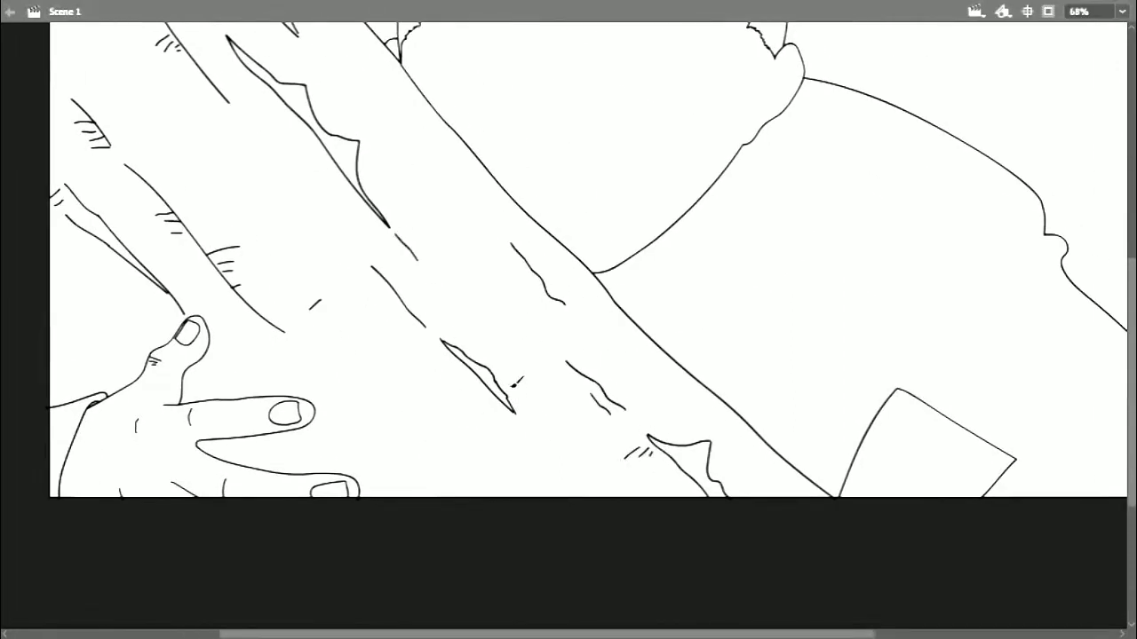
pyautogui.moveTo(355, 347); pyautogui.dragTo(404, 414)
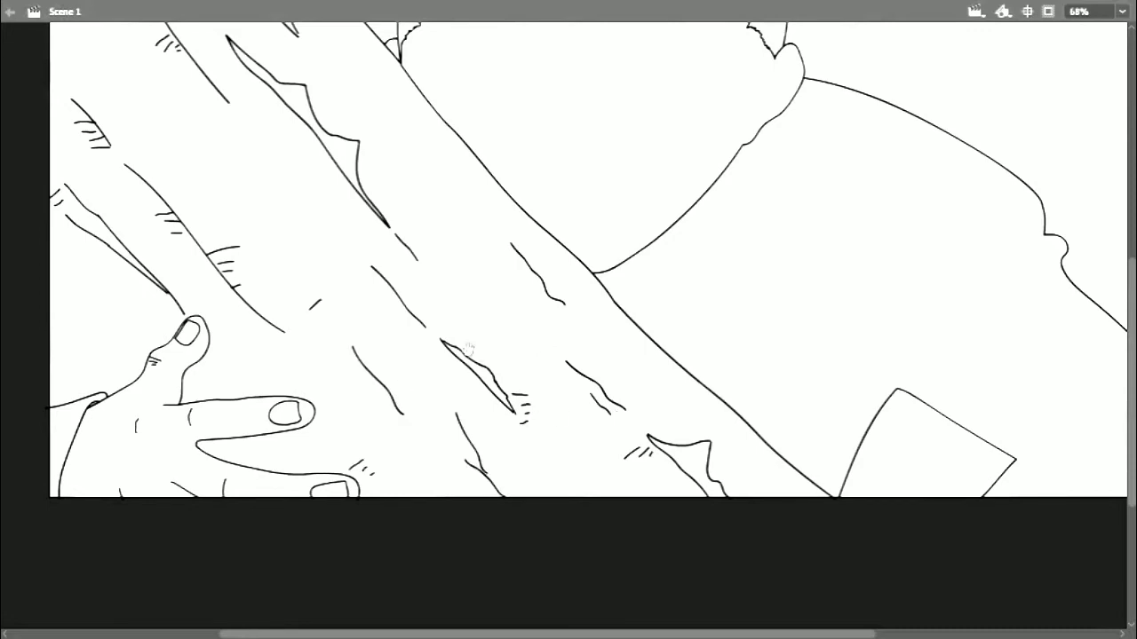
# Draw the inner fold lines of the right ear
pyautogui.moveTo(467, 339)
pyautogui.mouseDown()
pyautogui.moveTo(553, 394)
pyautogui.moveTo(399, 349)
pyautogui.moveTo(307, 501)
pyautogui.mouseUp()
pyautogui.hotkey('ctrl', '=')
pyautogui.moveTo(404, 357); pyautogui.dragTo(540, 402)
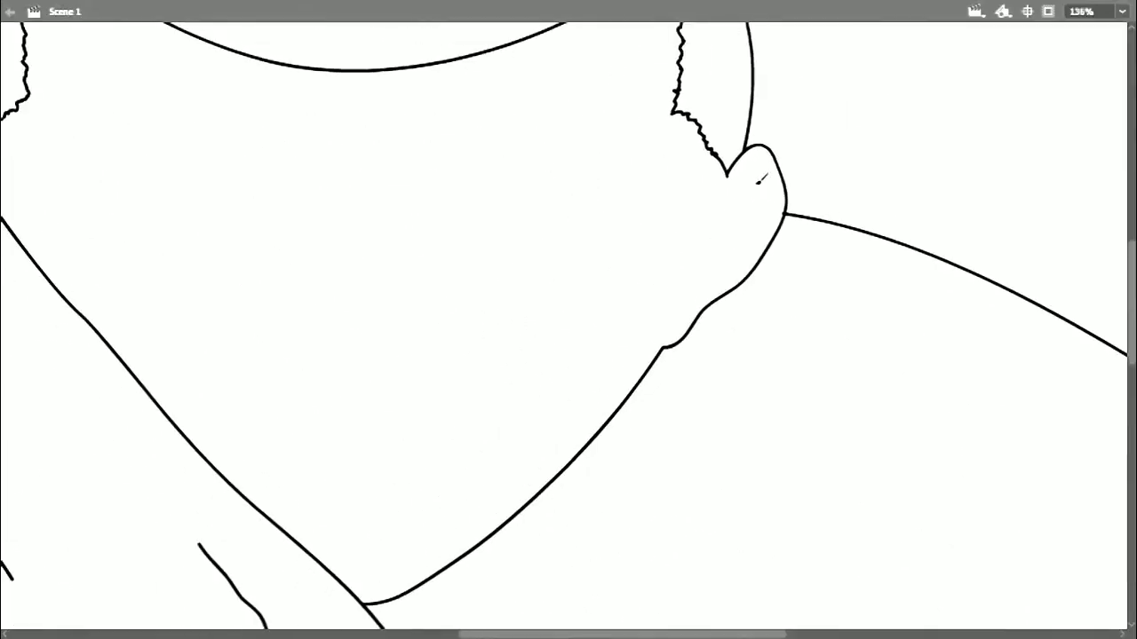
pyautogui.moveTo(757, 180)
pyautogui.mouseDown()
pyautogui.moveTo(695, 302)
pyautogui.moveTo(737, 252)
pyautogui.mouseUp()
pyautogui.moveTo(723, 220)
pyautogui.mouseDown()
pyautogui.moveTo(757, 223)
pyautogui.moveTo(758, 203)
pyautogui.mouseUp()
# Draw the left eye with a sweeping brow line, a short vertical inner end and a double-lined lower lid
pyautogui.moveTo(357, 275)
pyautogui.mouseDown()
pyautogui.moveTo(415, 259)
pyautogui.moveTo(105, 164)
pyautogui.mouseUp()
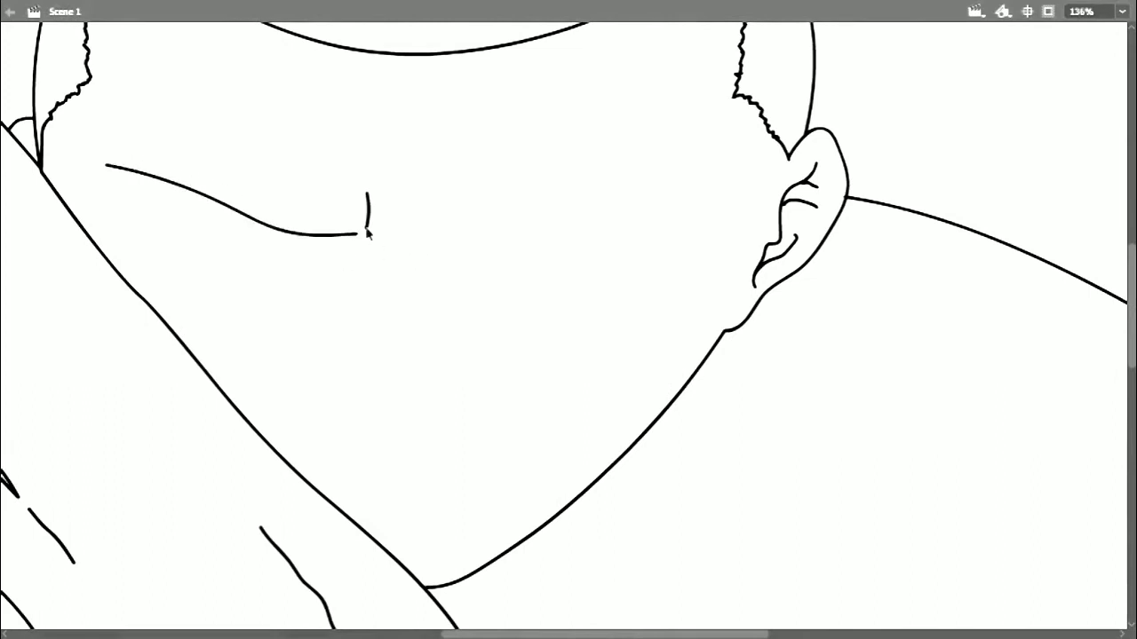
pyautogui.moveTo(132, 209); pyautogui.dragTo(251, 244)
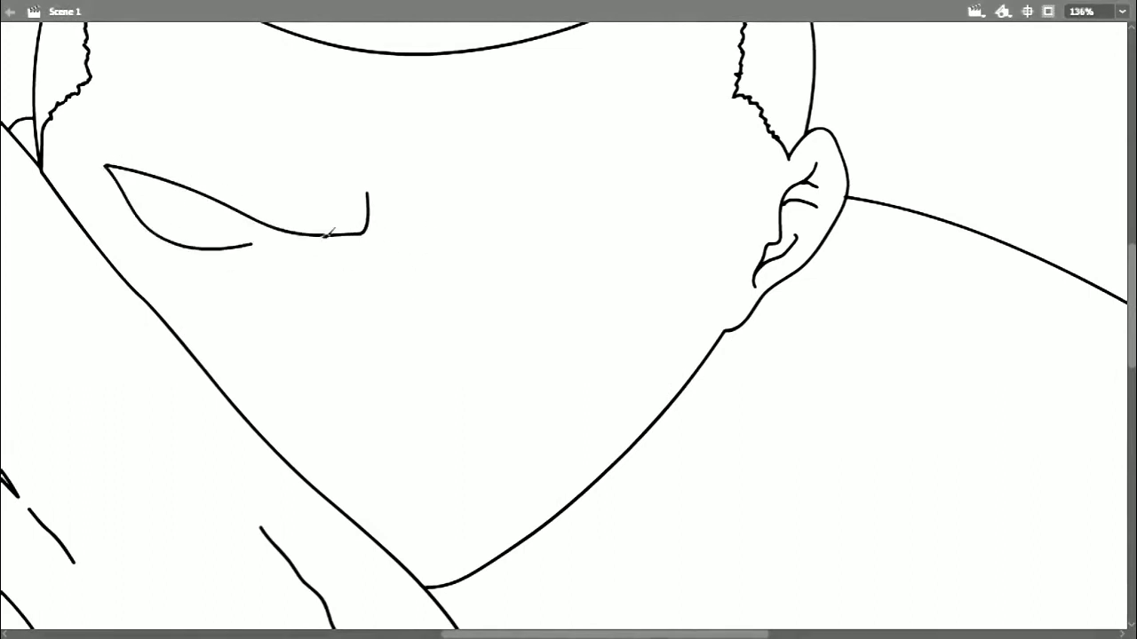
pyautogui.hotkey('ctrl', 'z')
pyautogui.moveTo(108, 168)
pyautogui.mouseDown()
pyautogui.moveTo(145, 213)
pyautogui.moveTo(246, 243)
pyautogui.mouseUp()
pyautogui.hotkey('ctrl', 'z')
pyautogui.hotkey('ctrl', '=')
pyautogui.moveTo(127, 260)
pyautogui.mouseDown()
pyautogui.moveTo(446, 310)
pyautogui.moveTo(548, 343)
pyautogui.mouseUp()
pyautogui.press('v')
pyautogui.moveTo(352, 243); pyautogui.dragTo(364, 237)
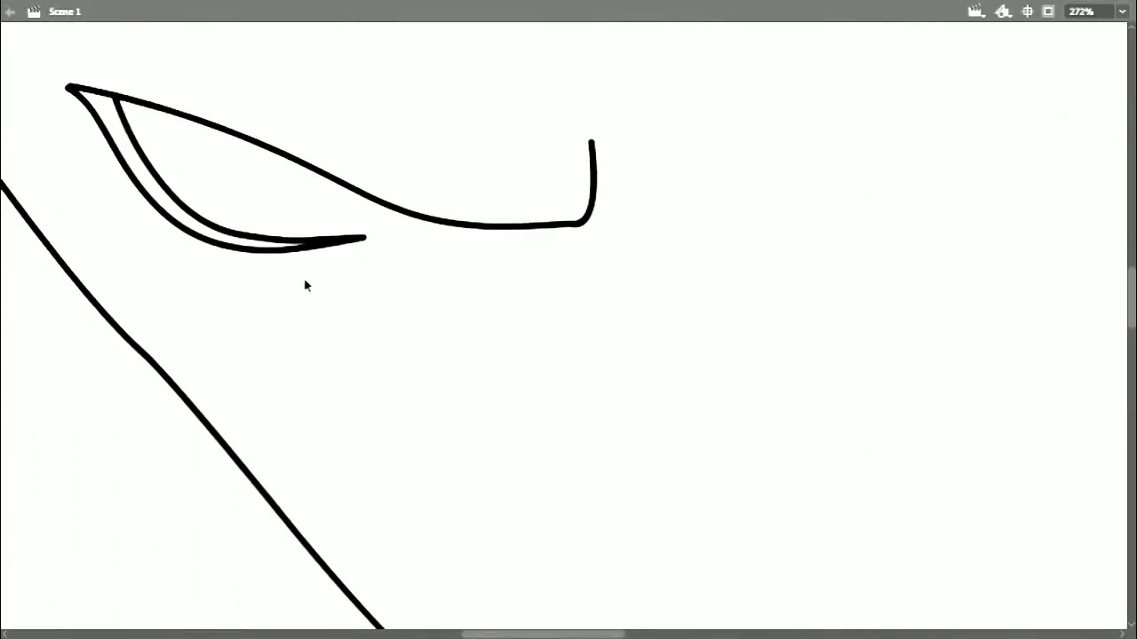
# Draw the right brow as a curve beside the nose bridge joined to a sweeping upper eye line
pyautogui.hotkey('ctrl', '-')
pyautogui.hotkey('ctrl', '-')
pyautogui.moveTo(499, 151); pyautogui.dragTo(456, 228)
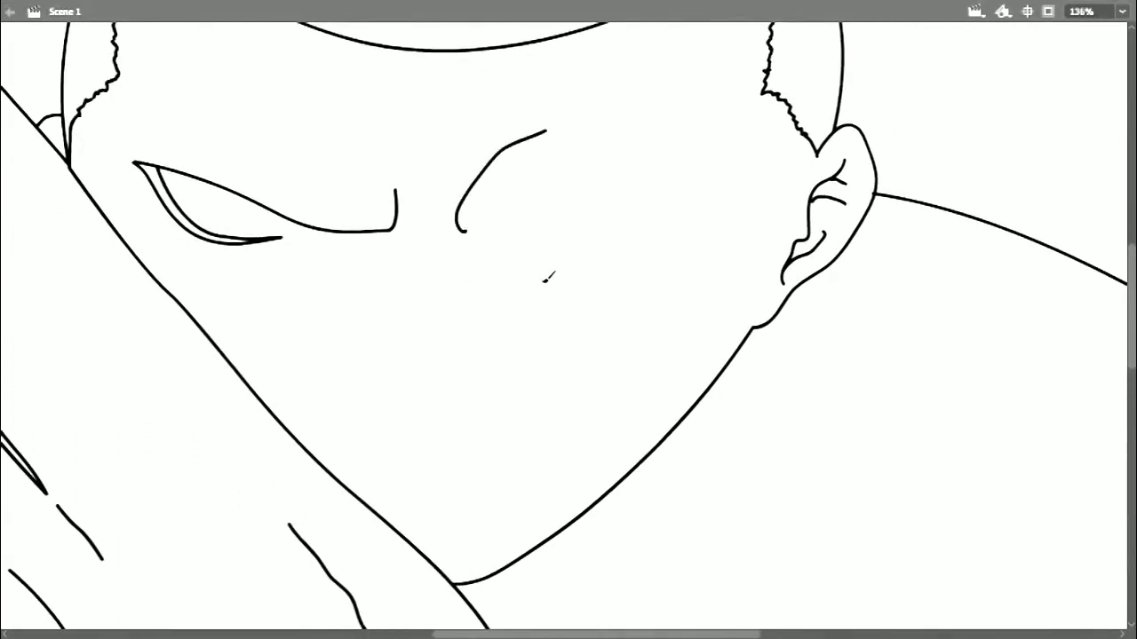
pyautogui.hotkey('ctrl', '=')
pyautogui.moveTo(134, 293); pyautogui.dragTo(656, 151)
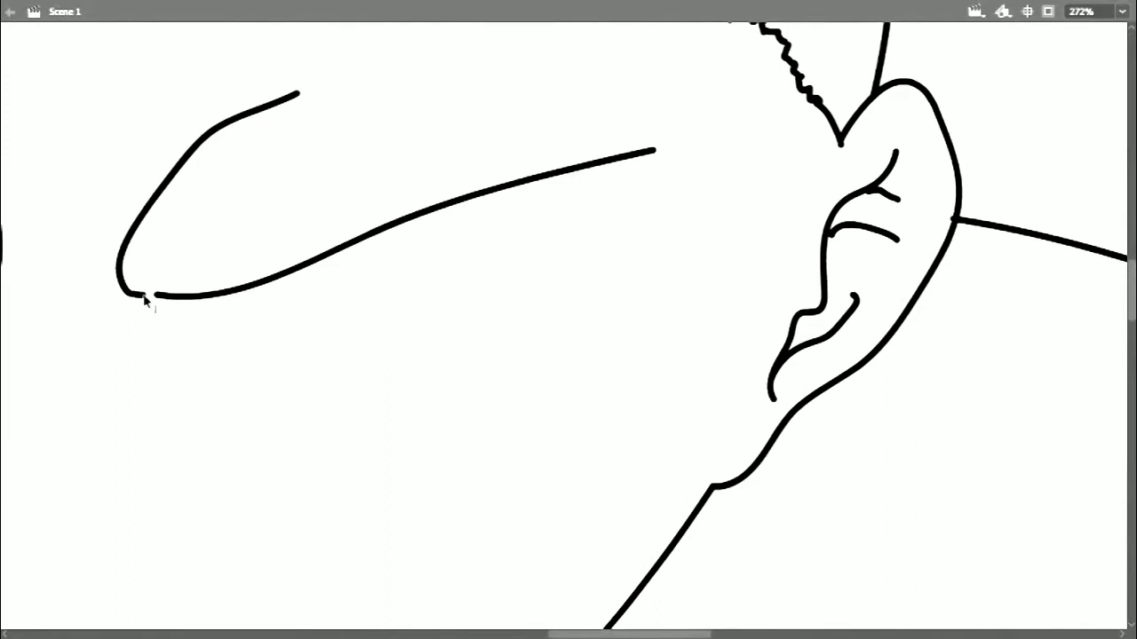
pyautogui.moveTo(145, 296); pyautogui.dragTo(158, 296)
# Draw the double-lined lower lid of the right eye and adjust its inner tip
pyautogui.hotkey('ctrl', '-')
pyautogui.moveTo(613, 240)
pyautogui.mouseDown()
pyautogui.moveTo(523, 317)
pyautogui.moveTo(459, 317)
pyautogui.mouseUp()
pyautogui.hotkey('ctrl', '=')
pyautogui.press('v')
pyautogui.moveTo(338, 307); pyautogui.dragTo(332, 314)
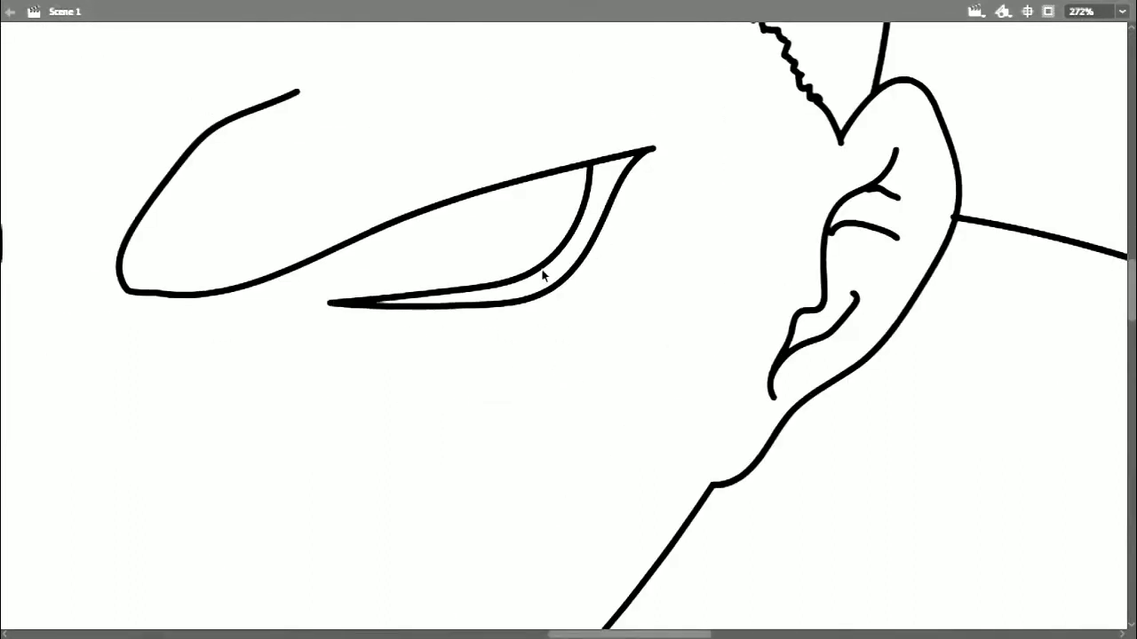
# Reshape the right eye's lower lid by adjusting its inner line, outer corner, inner tip and lower curve
pyautogui.moveTo(543, 270); pyautogui.dragTo(547, 272)
pyautogui.moveTo(589, 167); pyautogui.dragTo(600, 163)
pyautogui.moveTo(410, 291); pyautogui.dragTo(410, 296)
pyautogui.moveTo(496, 284); pyautogui.dragTo(543, 277)
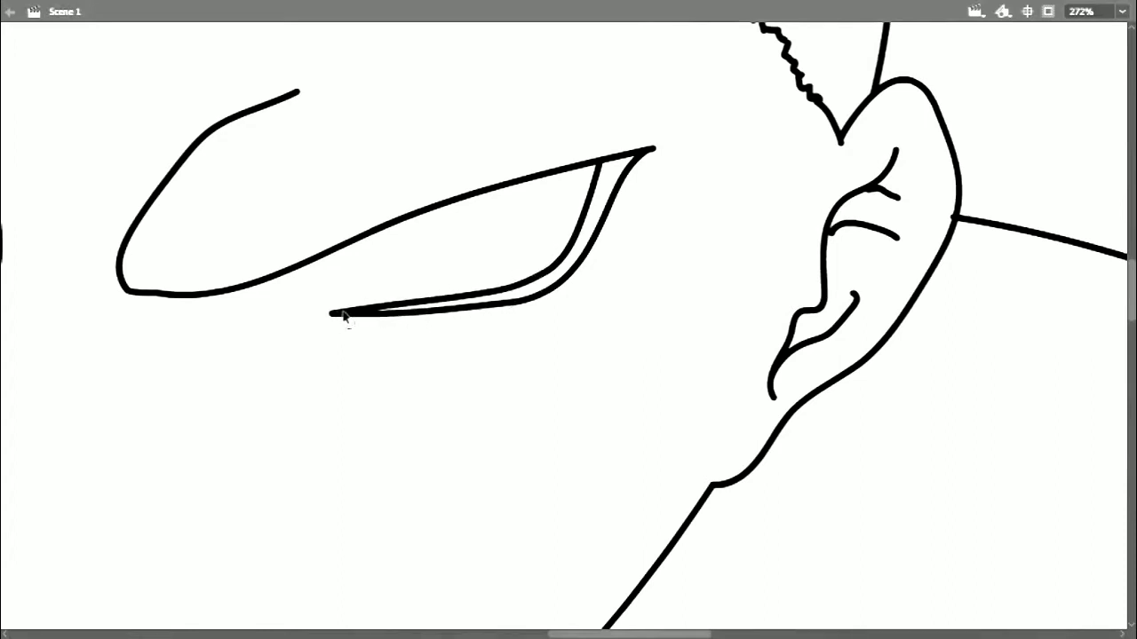
pyautogui.moveTo(334, 314); pyautogui.dragTo(330, 308)
pyautogui.moveTo(479, 306); pyautogui.dragTo(481, 314)
# Add frown wrinkles between and above the brows and short crease lines beneath both eyes
pyautogui.hotkey('ctrl', '-')
pyautogui.moveTo(231, 216); pyautogui.dragTo(256, 286)
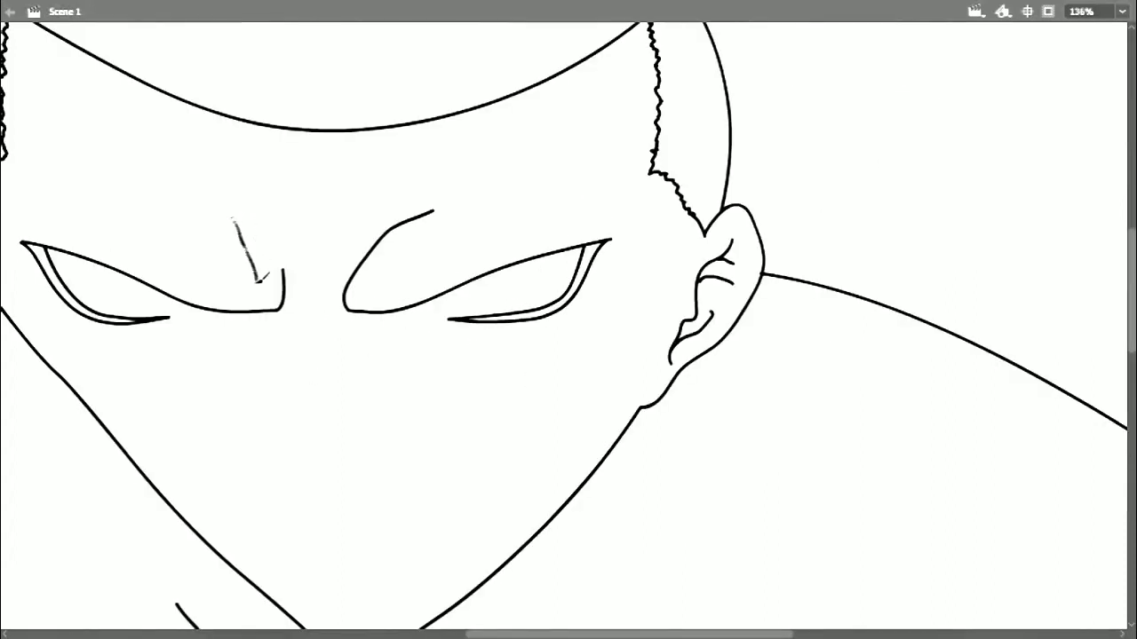
pyautogui.moveTo(348, 197); pyautogui.dragTo(362, 190)
pyautogui.moveTo(372, 219); pyautogui.dragTo(334, 296)
pyautogui.moveTo(246, 317); pyautogui.dragTo(178, 355)
pyautogui.moveTo(391, 326); pyautogui.dragTo(452, 345)
pyautogui.moveTo(424, 322); pyautogui.dragTo(449, 337)
pyautogui.moveTo(216, 337); pyautogui.dragTo(195, 344)
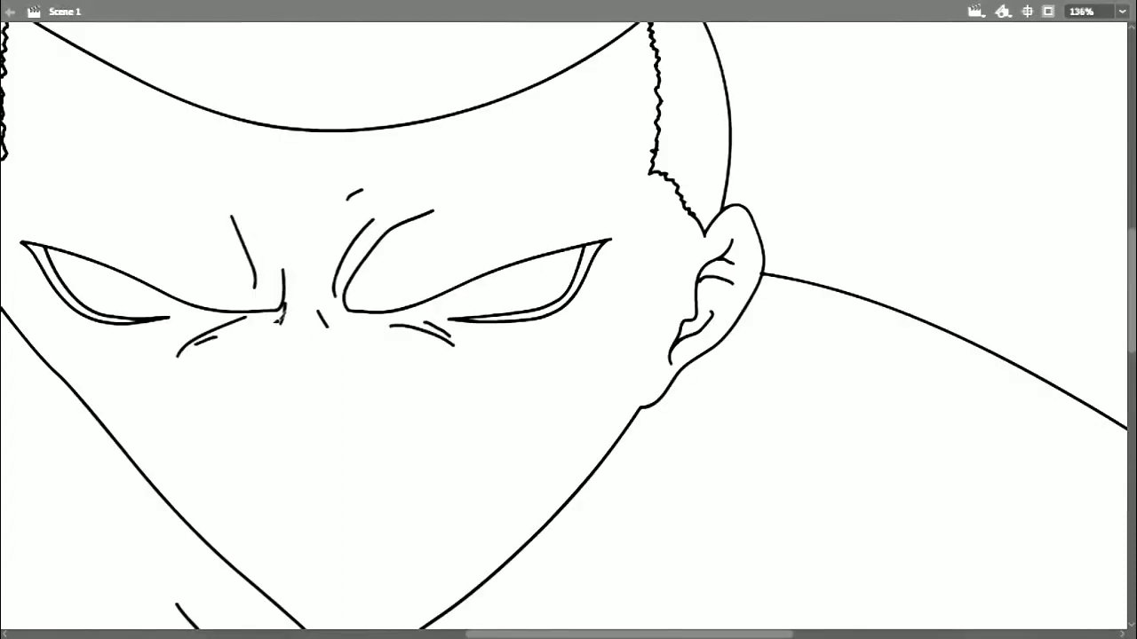
# Mark the nostrils with two short slanted strokes in the middle of the lower face
pyautogui.moveTo(351, 428); pyautogui.dragTo(400, 350)
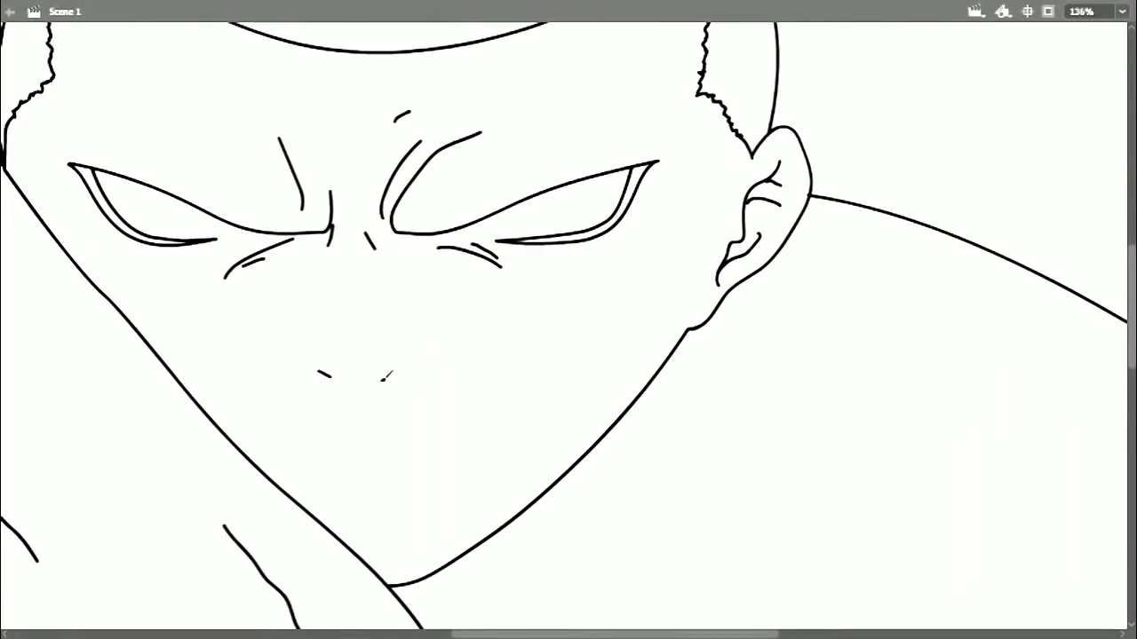
pyautogui.moveTo(215, 369)
pyautogui.mouseDown()
pyautogui.moveTo(366, 410)
pyautogui.moveTo(564, 356)
pyautogui.mouseUp()
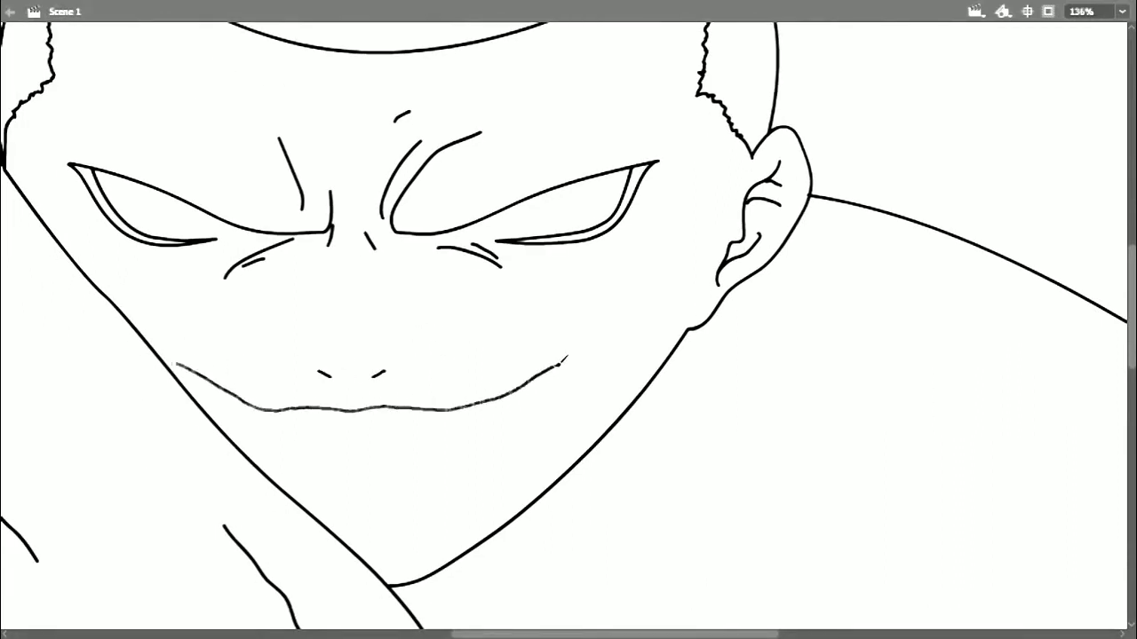
pyautogui.hotkey('ctrl', 'z')
pyautogui.hotkey('ctrl', '+')
pyautogui.moveTo(68, 232)
pyautogui.mouseDown()
pyautogui.moveTo(364, 325)
pyautogui.moveTo(177, 275)
pyautogui.moveTo(237, 320)
pyautogui.mouseUp()
pyautogui.hotkey('ctrl', 'z')
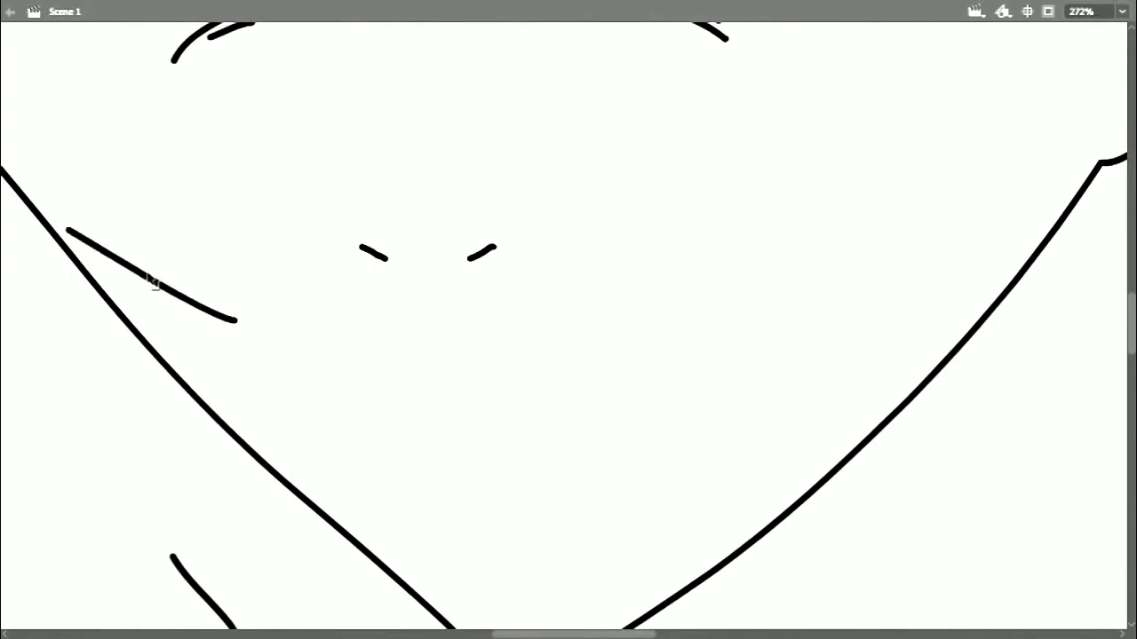
pyautogui.hotkey('ctrl', 'z')
# Draw the grinning mouth outline with a wavy upper lip and a deep lower curve, refining the curve near its outer corner
pyautogui.moveTo(74, 235)
pyautogui.mouseDown()
pyautogui.moveTo(340, 317)
pyautogui.moveTo(414, 325)
pyautogui.moveTo(573, 323)
pyautogui.moveTo(845, 223)
pyautogui.moveTo(834, 229)
pyautogui.mouseUp()
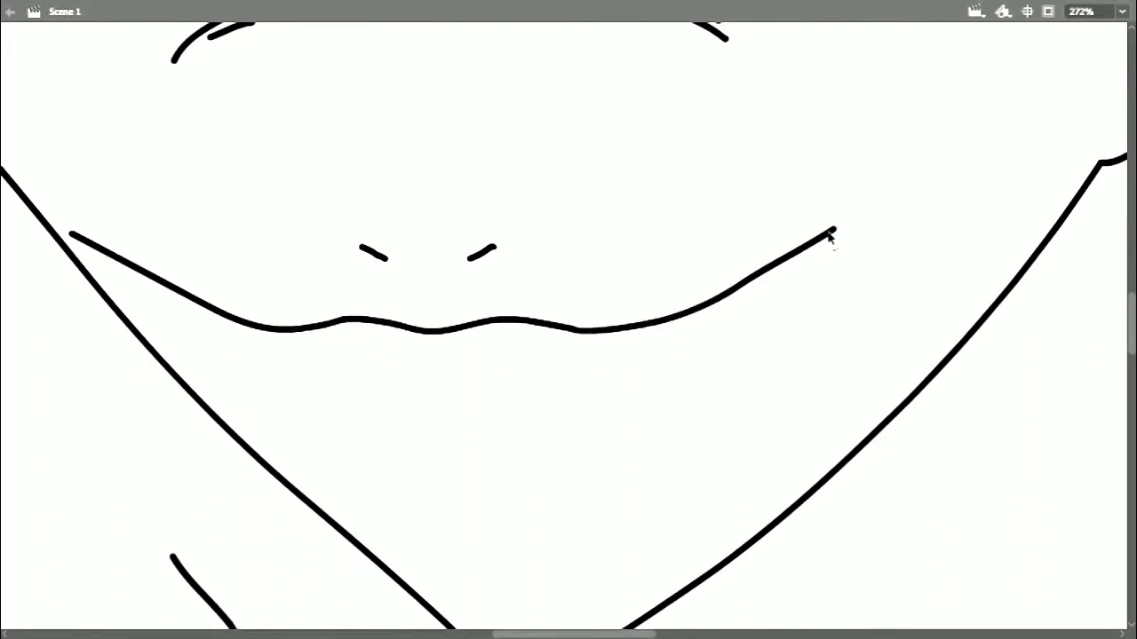
pyautogui.press('v')
pyautogui.moveTo(835, 229)
pyautogui.mouseDown()
pyautogui.moveTo(872, 222)
pyautogui.moveTo(707, 337)
pyautogui.moveTo(518, 497)
pyautogui.moveTo(219, 386)
pyautogui.moveTo(70, 233)
pyautogui.mouseUp()
pyautogui.moveTo(104, 275); pyautogui.dragTo(108, 269)
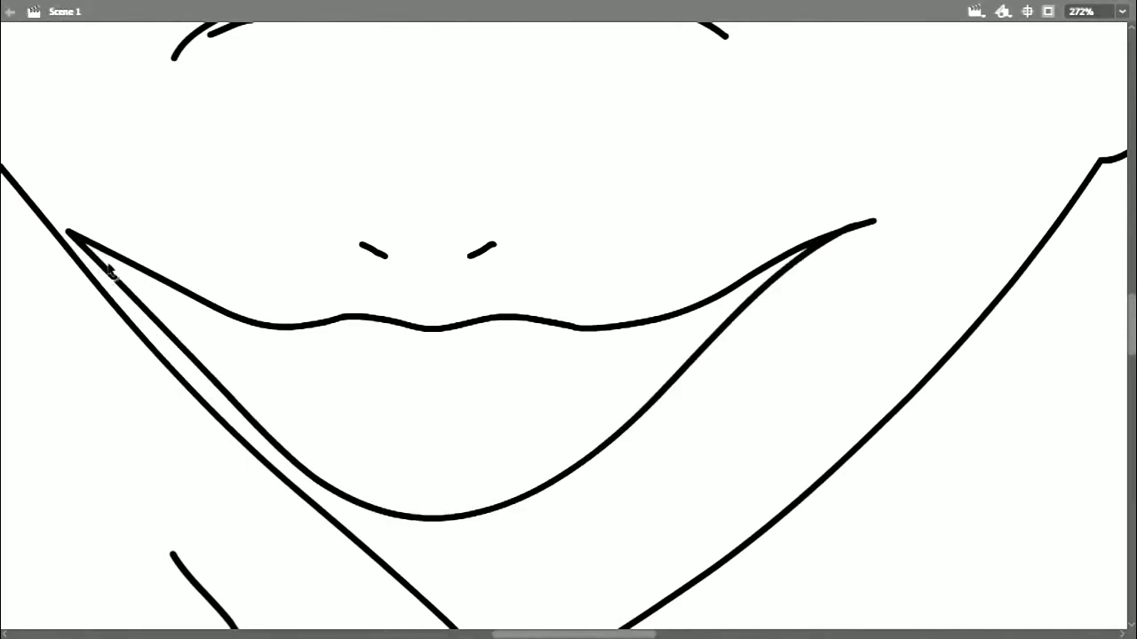
pyautogui.moveTo(184, 370); pyautogui.dragTo(193, 363)
# Draw the wavy edge of the upper teeth and join both ends to the upper lip with slanted side lines
pyautogui.press('b')
pyautogui.moveTo(180, 288)
pyautogui.mouseDown()
pyautogui.moveTo(300, 338)
pyautogui.moveTo(559, 350)
pyautogui.moveTo(713, 306)
pyautogui.mouseUp()
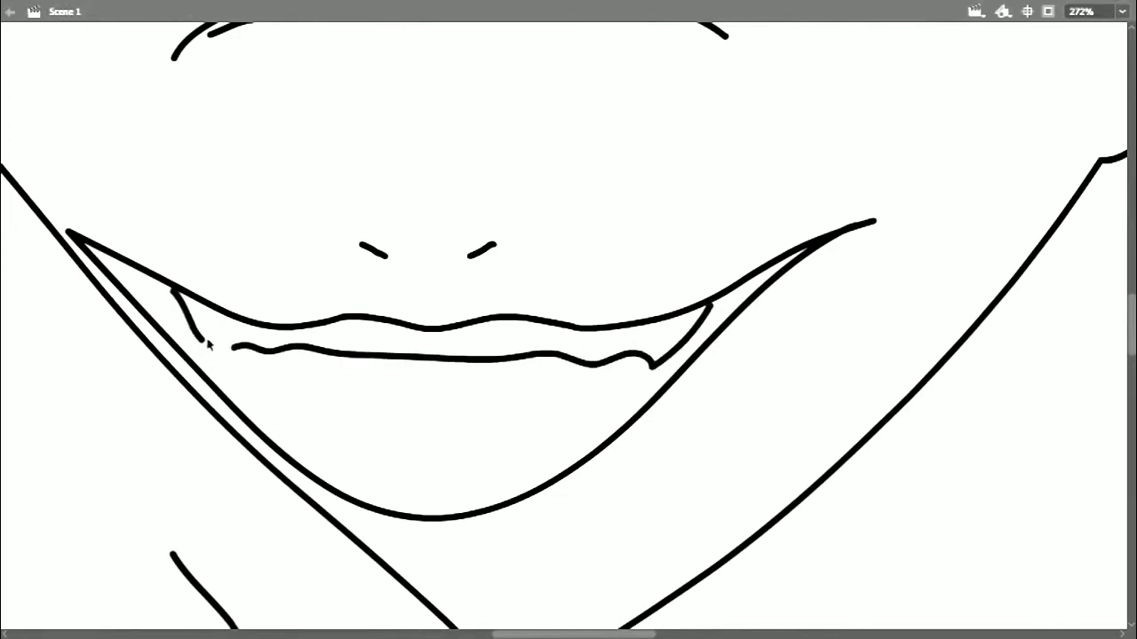
pyautogui.moveTo(204, 340)
pyautogui.mouseDown()
pyautogui.moveTo(215, 354)
pyautogui.moveTo(196, 330)
pyautogui.mouseUp()
pyautogui.moveTo(175, 291); pyautogui.dragTo(170, 285)
pyautogui.moveTo(692, 334); pyautogui.dragTo(711, 301)
pyautogui.moveTo(685, 341); pyautogui.dragTo(653, 364)
pyautogui.moveTo(290, 448)
pyautogui.mouseDown()
pyautogui.moveTo(500, 453)
pyautogui.moveTo(608, 439)
pyautogui.mouseUp()
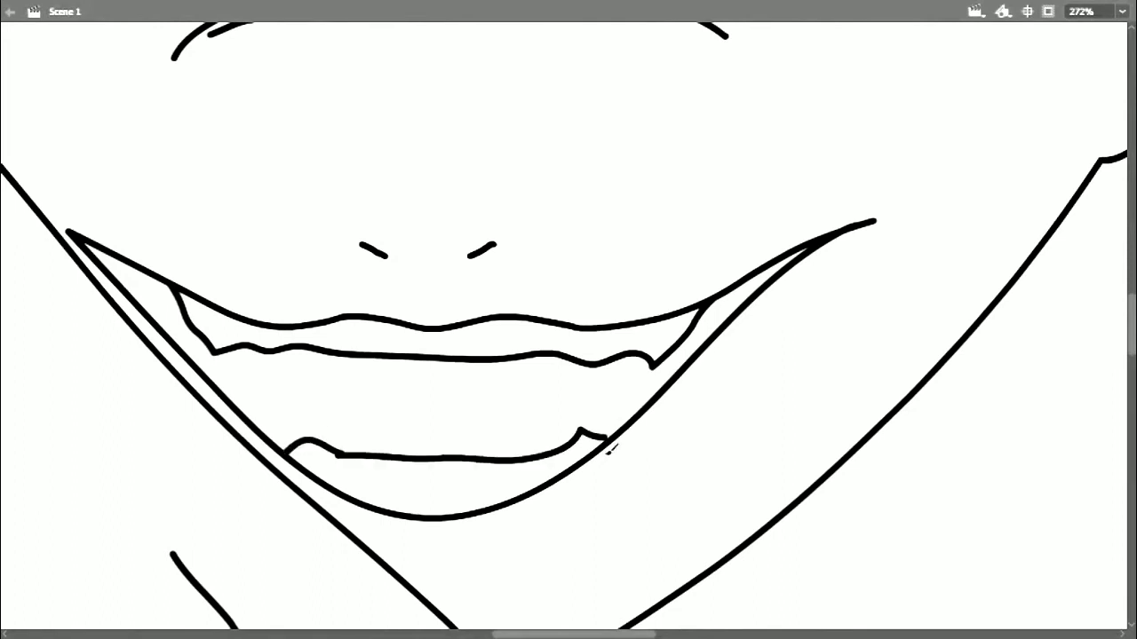
pyautogui.hotkey('ctrl', 'z')
pyautogui.hotkey('ctrl', 'z')
# Draw the uneven lower teeth line across the mouth, joining both ends to the lower lip
pyautogui.moveTo(286, 454); pyautogui.dragTo(339, 456)
pyautogui.moveTo(609, 438); pyautogui.dragTo(551, 457)
pyautogui.moveTo(338, 455)
pyautogui.mouseDown()
pyautogui.moveTo(554, 459)
pyautogui.moveTo(504, 465)
pyautogui.moveTo(538, 462)
pyautogui.mouseUp()
pyautogui.press('v')
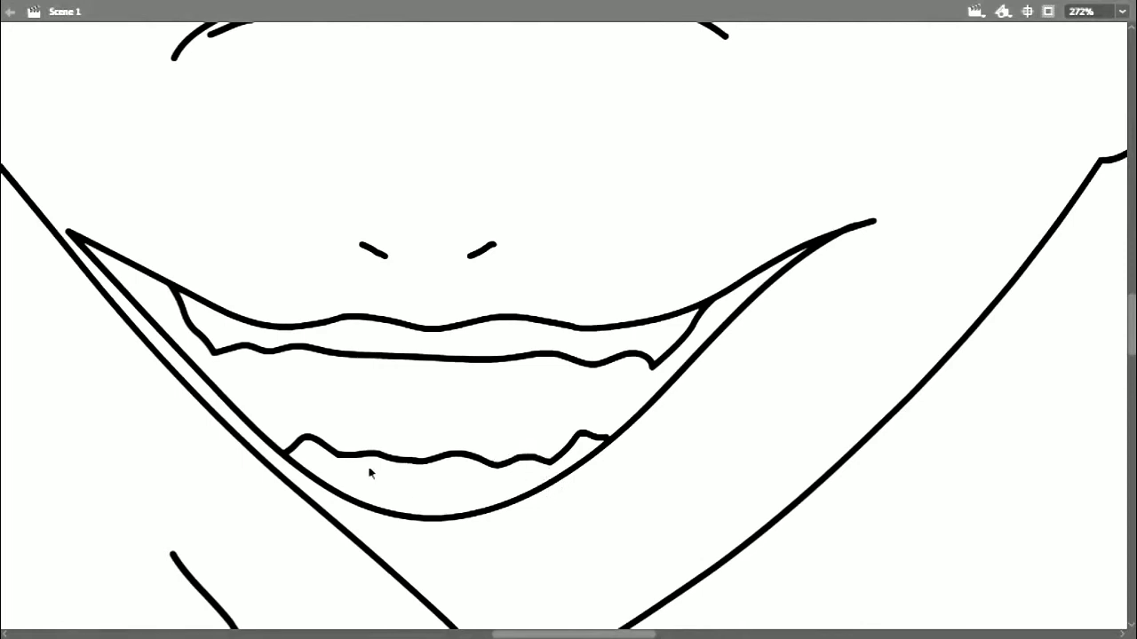
# Add short curves from the upper teeth to the lower lip on both sides and extend the mouth corner to the face edge
pyautogui.hotkey('ctrl', '-')
pyautogui.hotkey('ctrl', '=')
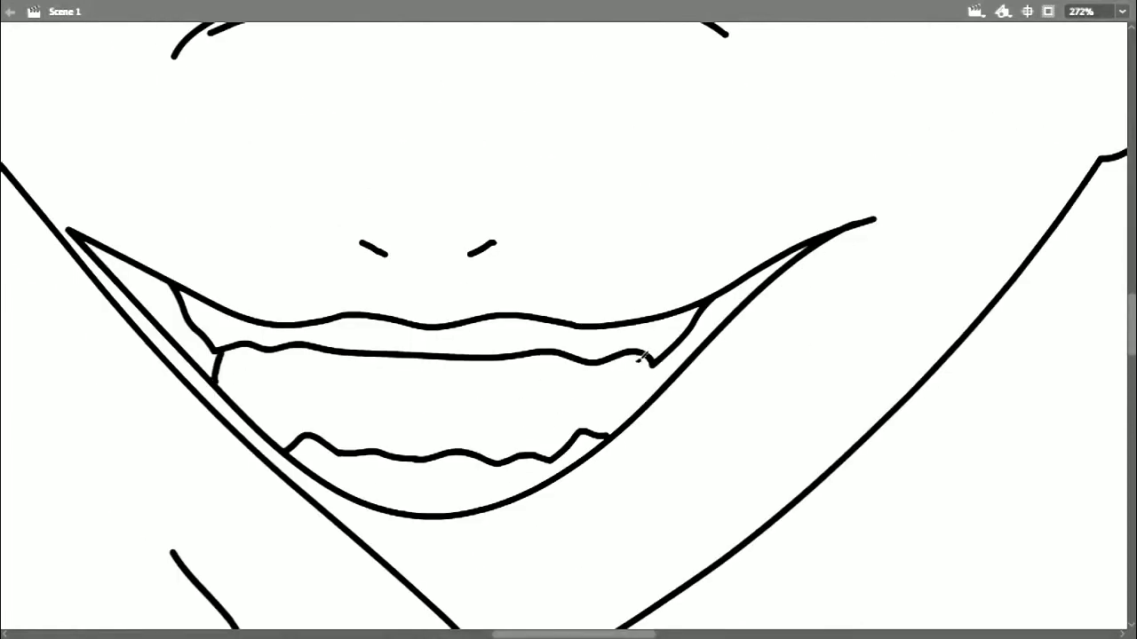
pyautogui.moveTo(641, 356); pyautogui.dragTo(638, 410)
pyautogui.moveTo(757, 267); pyautogui.dragTo(760, 272)
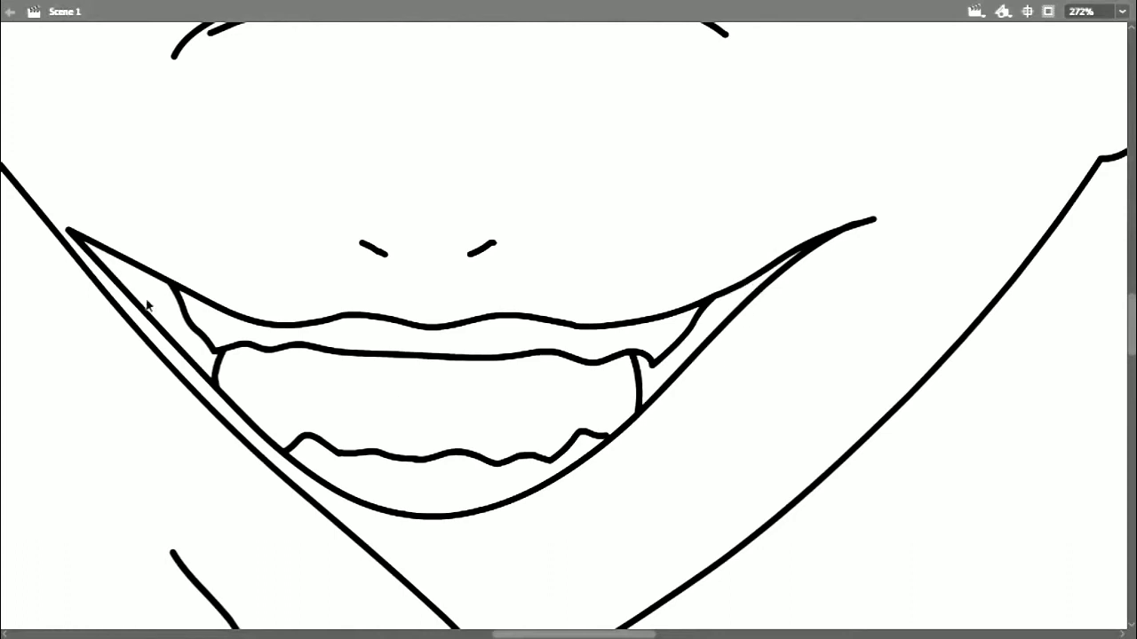
pyautogui.moveTo(69, 231); pyautogui.dragTo(55, 229)
pyautogui.moveTo(90, 262); pyautogui.dragTo(88, 251)
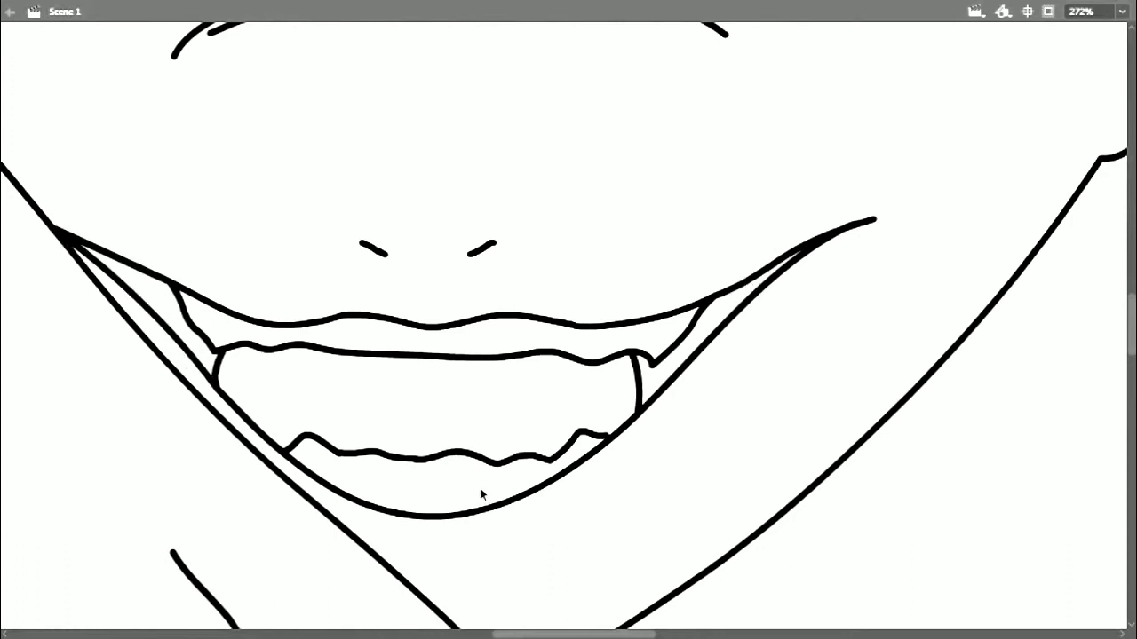
# Draw a small rounded pupil hanging from the upper lid of each eye
pyautogui.hotkey('ctrl', '-')
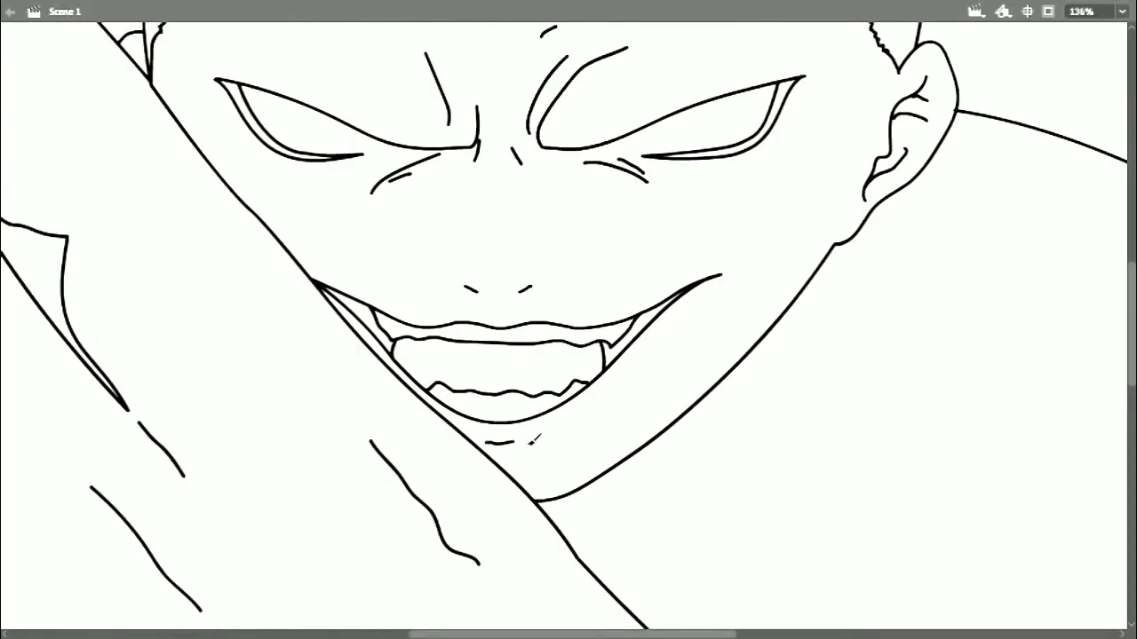
pyautogui.moveTo(340, 140); pyautogui.dragTo(317, 237)
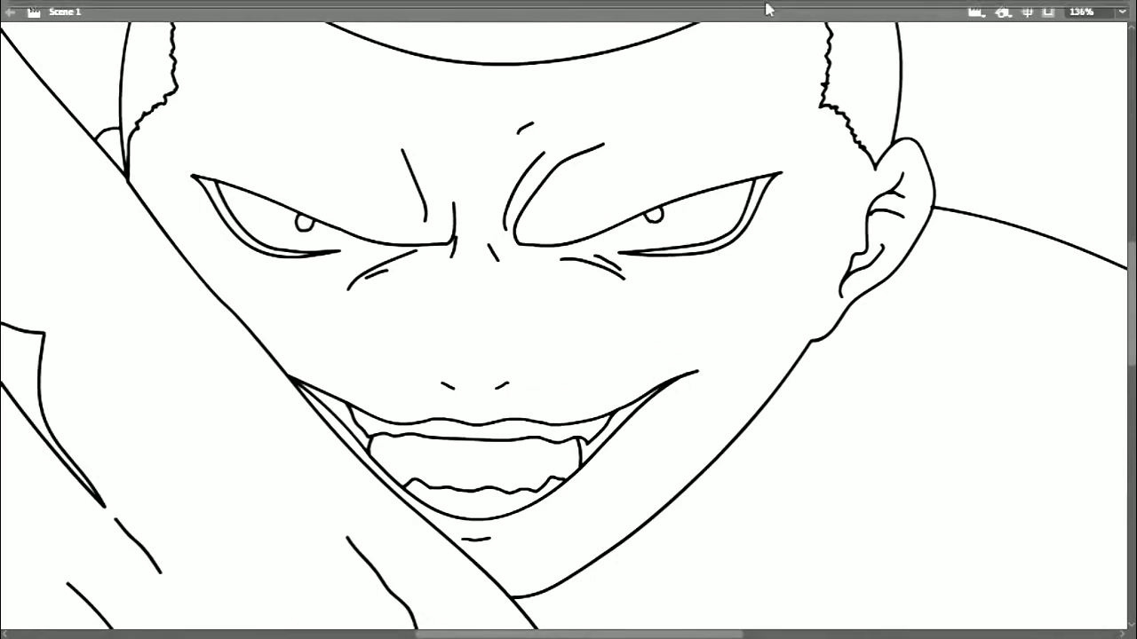
# Add white highlight strokes across the hair and white seam and fold lines on the shirt
pyautogui.scroll(6, 511, 153)
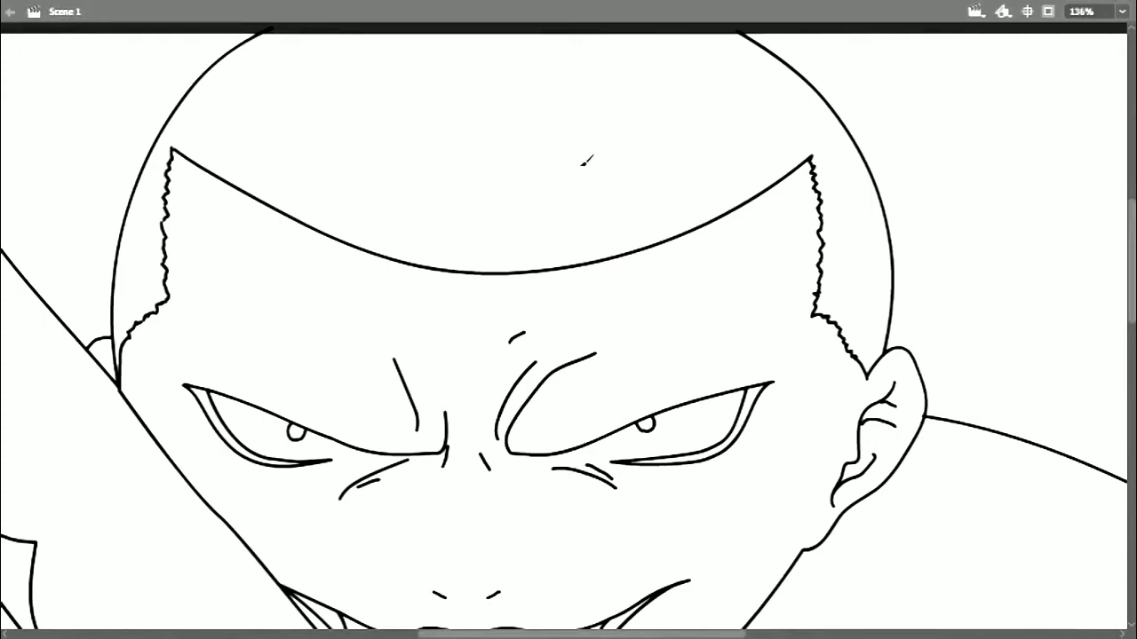
pyautogui.scroll(-5, 551, 341)
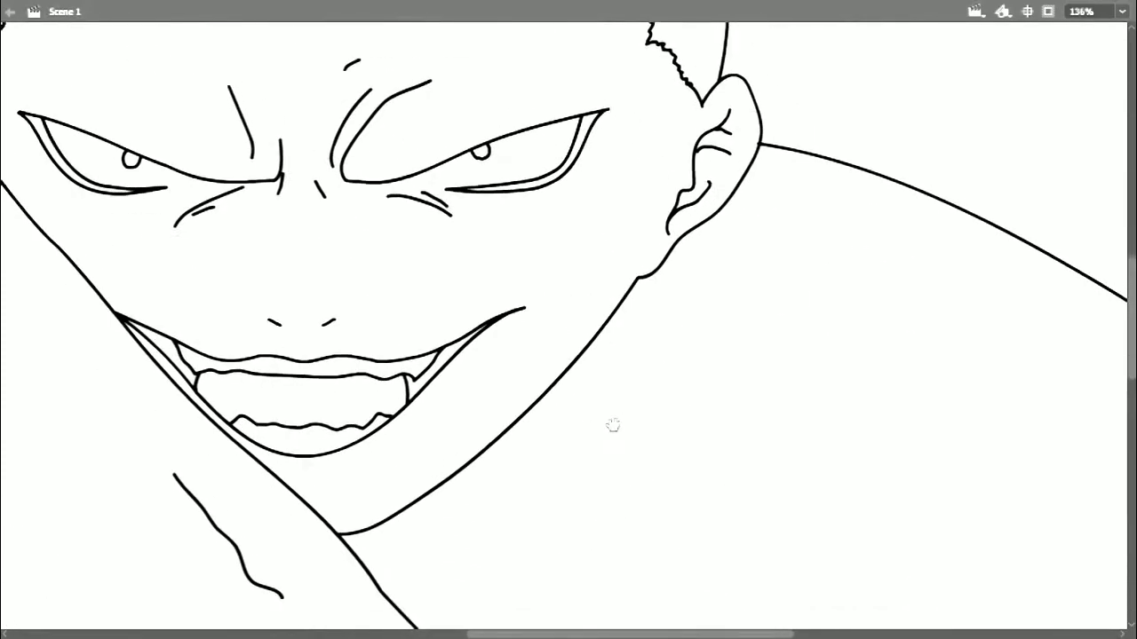
pyautogui.hotkey('ctrl', '-')
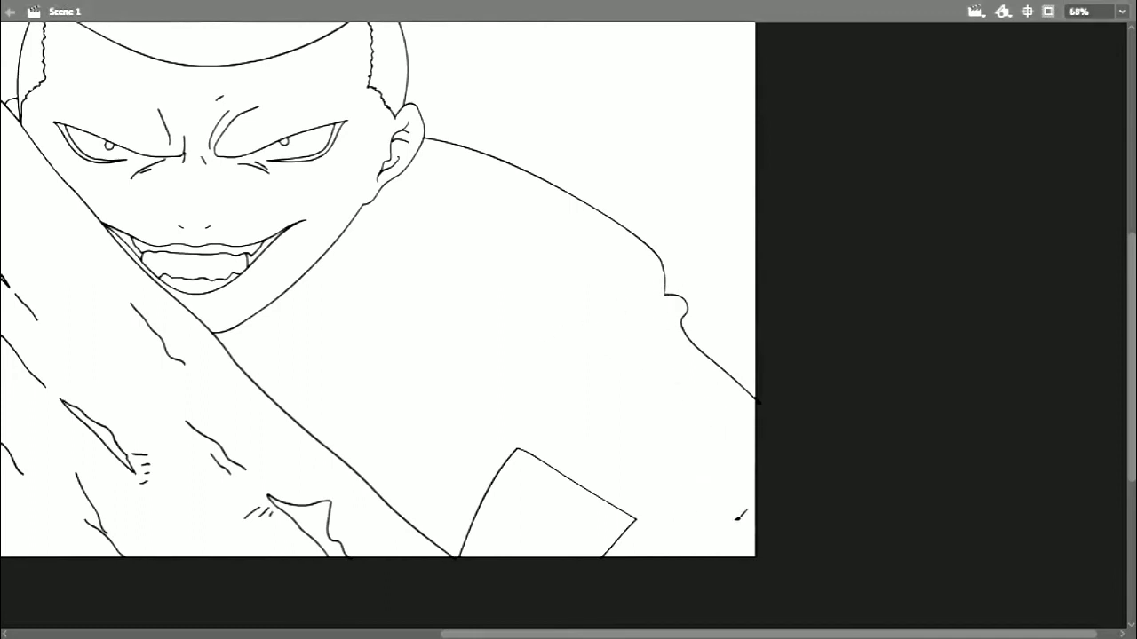
# Add a short neck line beneath the jaw and a slanted crease on the chin
pyautogui.moveTo(260, 341); pyautogui.dragTo(414, 350)
pyautogui.hotkey('ctrl', '=')
pyautogui.hotkey('ctrl', '-')
pyautogui.hotkey('ctrl', '=')
pyautogui.press('F4')
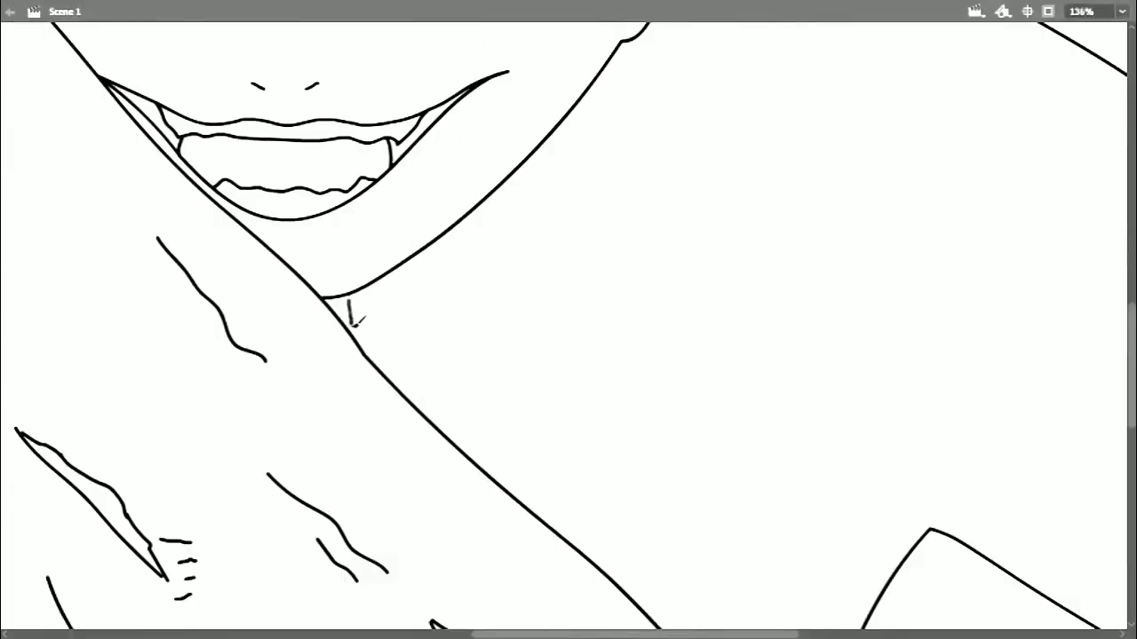
pyautogui.scroll(2, 444, 347)
pyautogui.scroll(-1, 487, 340)
pyautogui.moveTo(610, 385); pyautogui.dragTo(699, 425)
# Sign the artwork above the shoulder with an underlined handwritten "OneKingColora"
pyautogui.hotkey('ctrl', '=')
pyautogui.moveTo(785, 347); pyautogui.dragTo(445, 413)
pyautogui.moveTo(581, 240)
pyautogui.mouseDown()
pyautogui.moveTo(622, 287)
pyautogui.moveTo(761, 172)
pyautogui.moveTo(609, 317)
pyautogui.mouseUp()
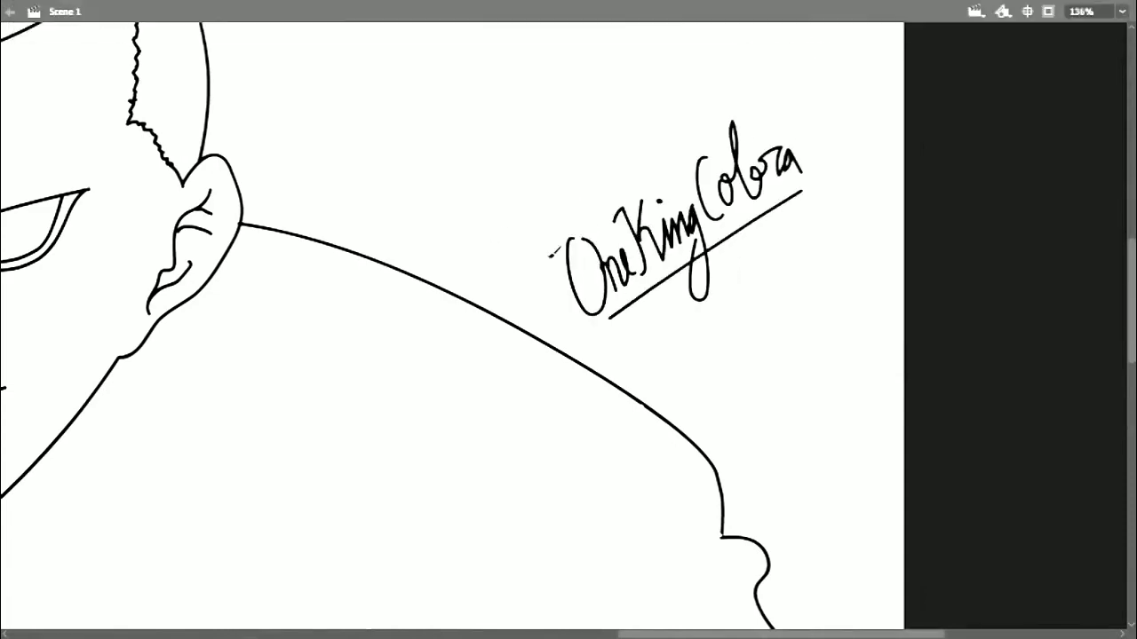
# Close the open outlines along the canvas's upper edge with straight black border lines
pyautogui.hotkey('ctrl', '-')
pyautogui.moveTo(237, 373); pyautogui.dragTo(607, 313)
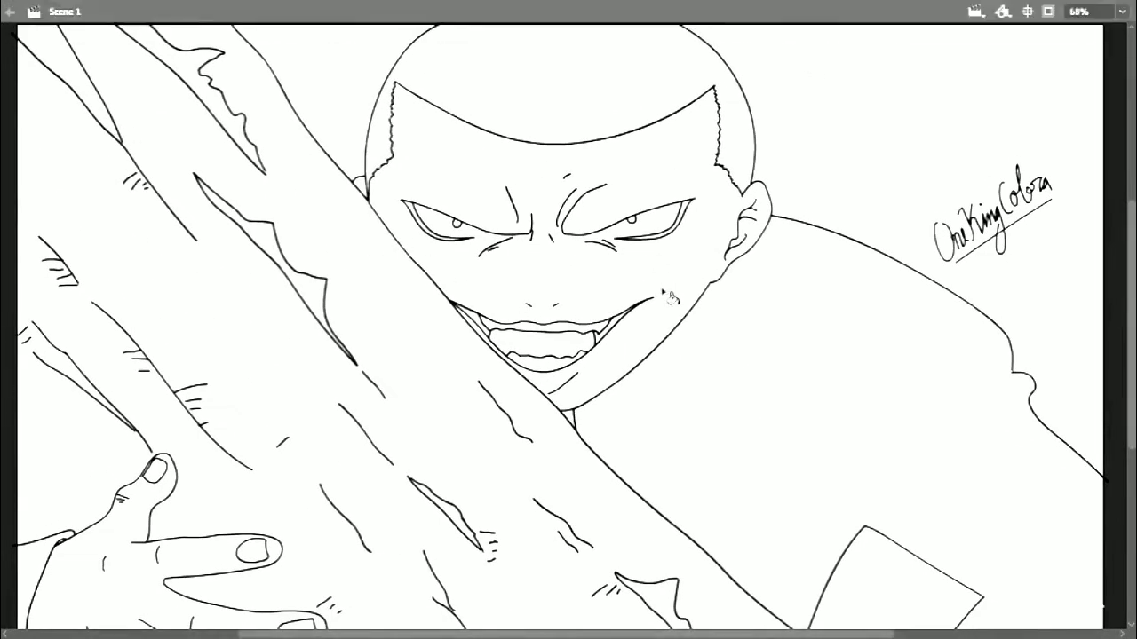
pyautogui.moveTo(664, 291); pyautogui.dragTo(726, 430)
pyautogui.press('r')
pyautogui.scroll(1, 205, 229)
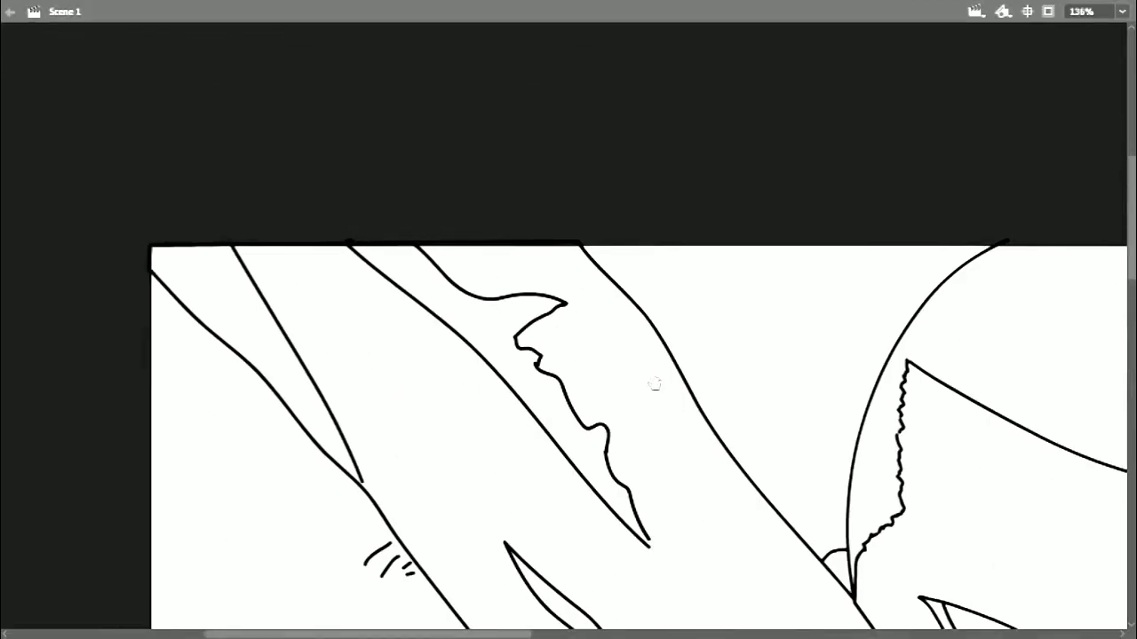
pyautogui.hscroll(5, 655, 382)
pyautogui.scroll(-6, 651, 543)
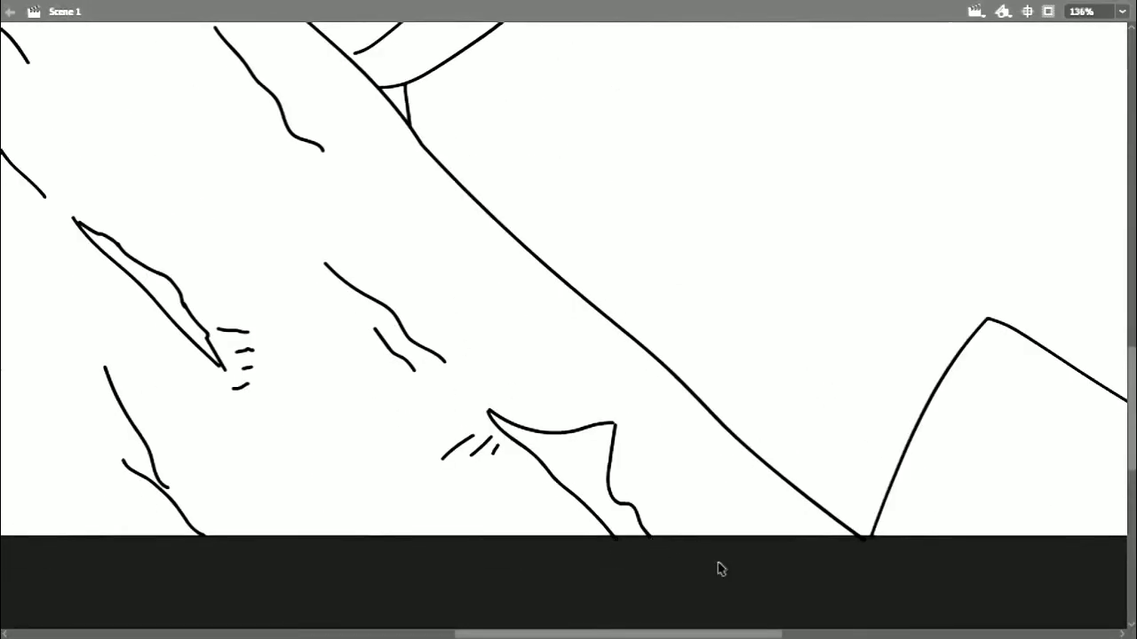
# Close the sleeve and clothing outlines with straight black lines along the canvas's lower and side edges
pyautogui.hscroll(5, 720, 568)
pyautogui.scroll(-1, 639, 507)
pyautogui.moveTo(463, 487); pyautogui.dragTo(744, 484)
pyautogui.moveTo(746, 171); pyautogui.dragTo(743, 483)
pyautogui.hotkey('ctrl', '-')
pyautogui.moveTo(35, 215)
pyautogui.mouseDown()
pyautogui.moveTo(426, 448)
pyautogui.moveTo(537, 324)
pyautogui.mouseUp()
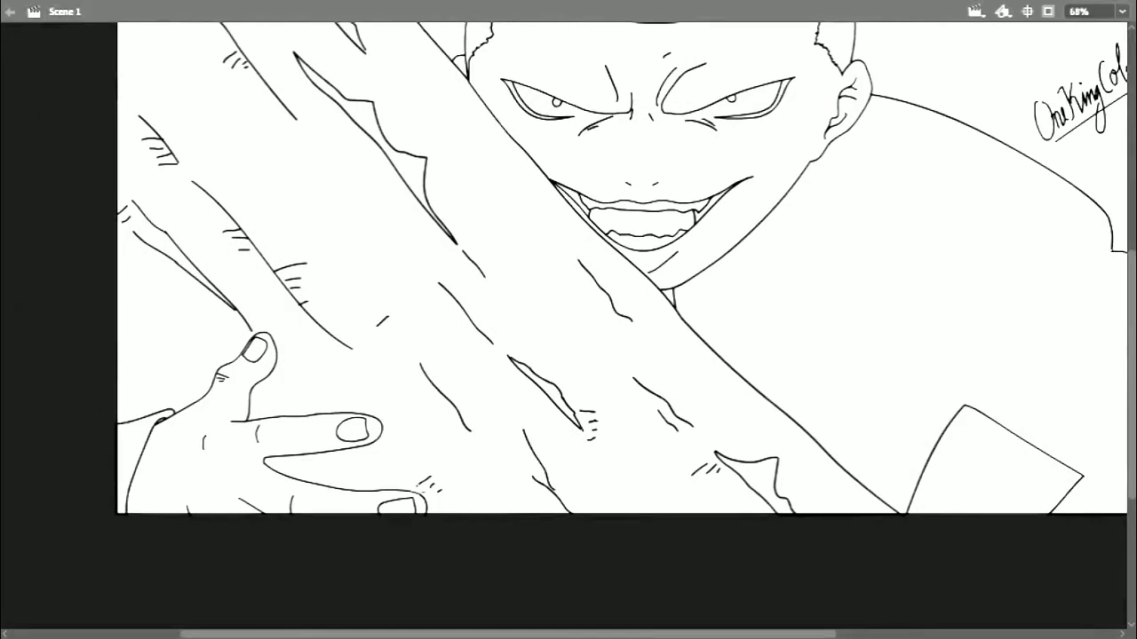
# Fill the hair with black around the white highlight strokes
pyautogui.moveTo(634, 283); pyautogui.dragTo(533, 399)
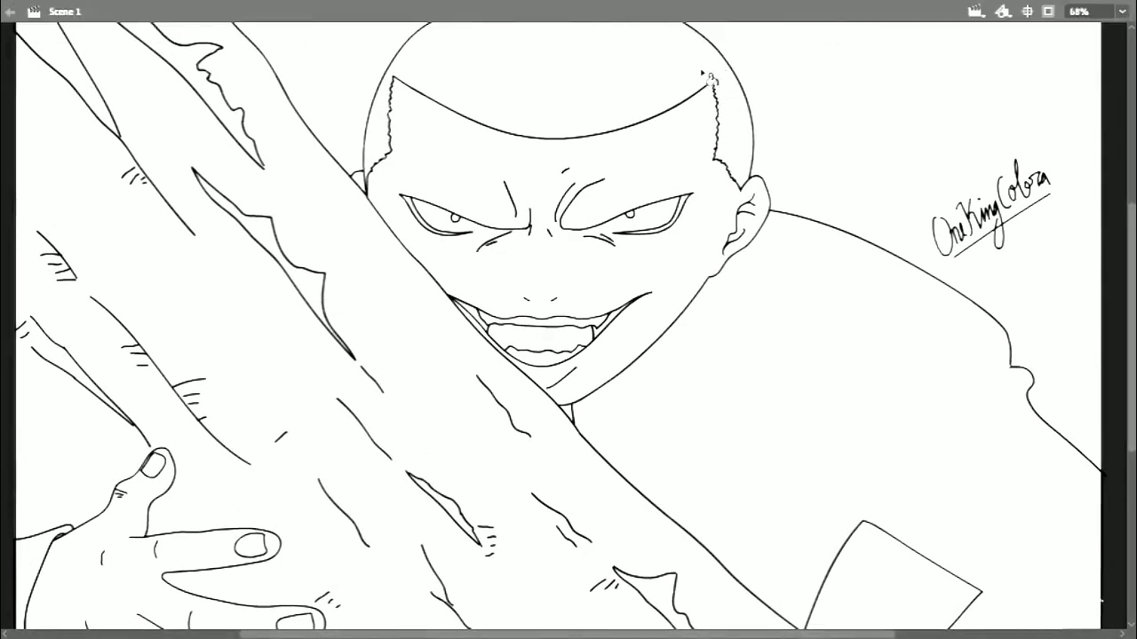
pyautogui.click(654, 73)
pyautogui.click(641, 228)
pyautogui.hotkey('ctrl', 'z')
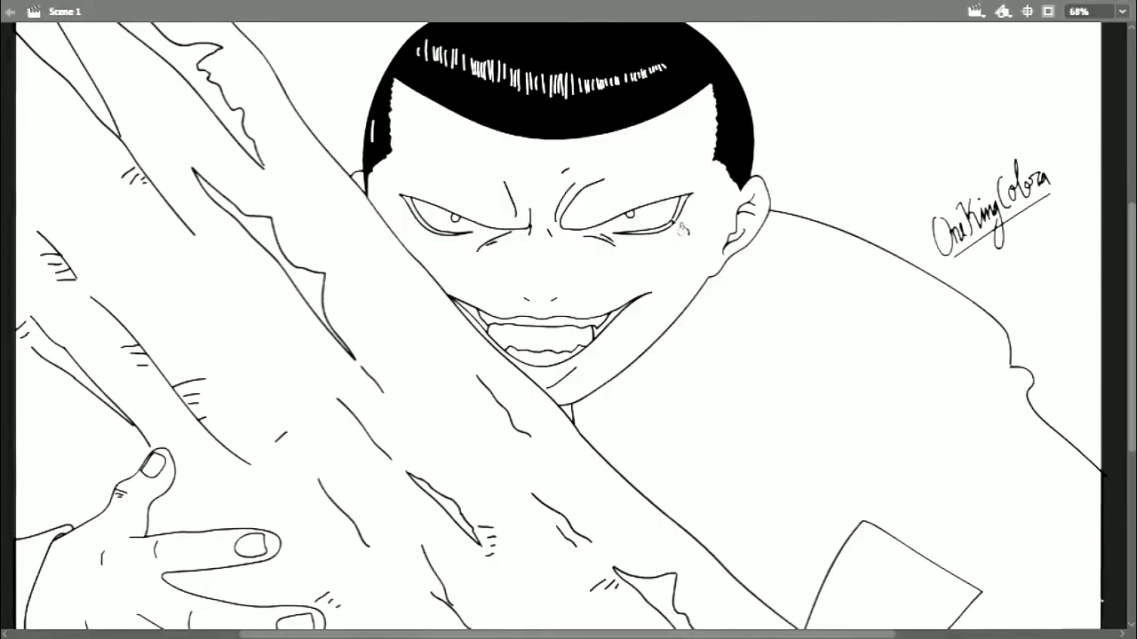
# Fill the eyelid bands, the pupils and the inner mouth corners with black
pyautogui.scroll(4, 582, 222)
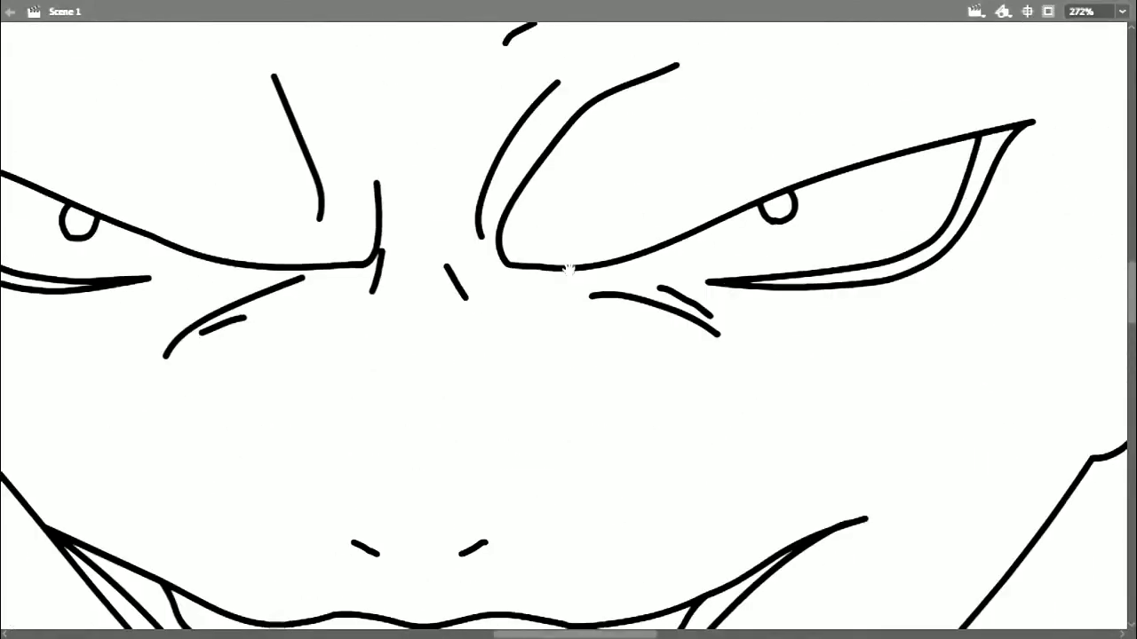
pyautogui.scroll(-4, 568, 269)
pyautogui.scroll(-1, 425, 222)
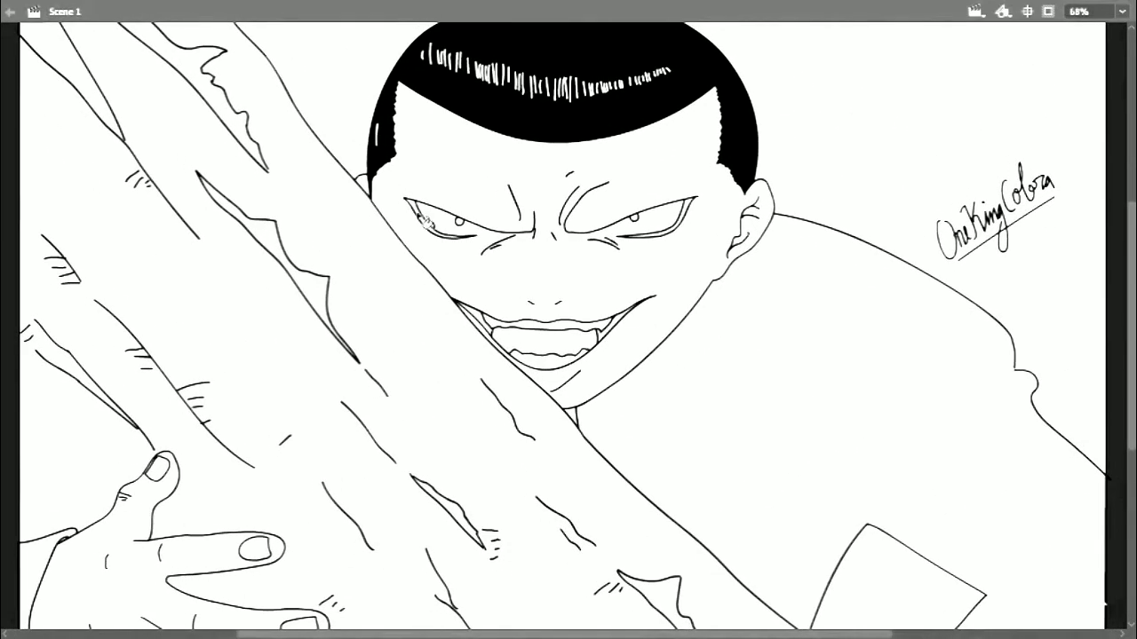
pyautogui.click(425, 221)
pyautogui.click(681, 233)
# Fill the shirt body, the upper sleeve and the lower sleeve section with black
pyautogui.click(793, 416)
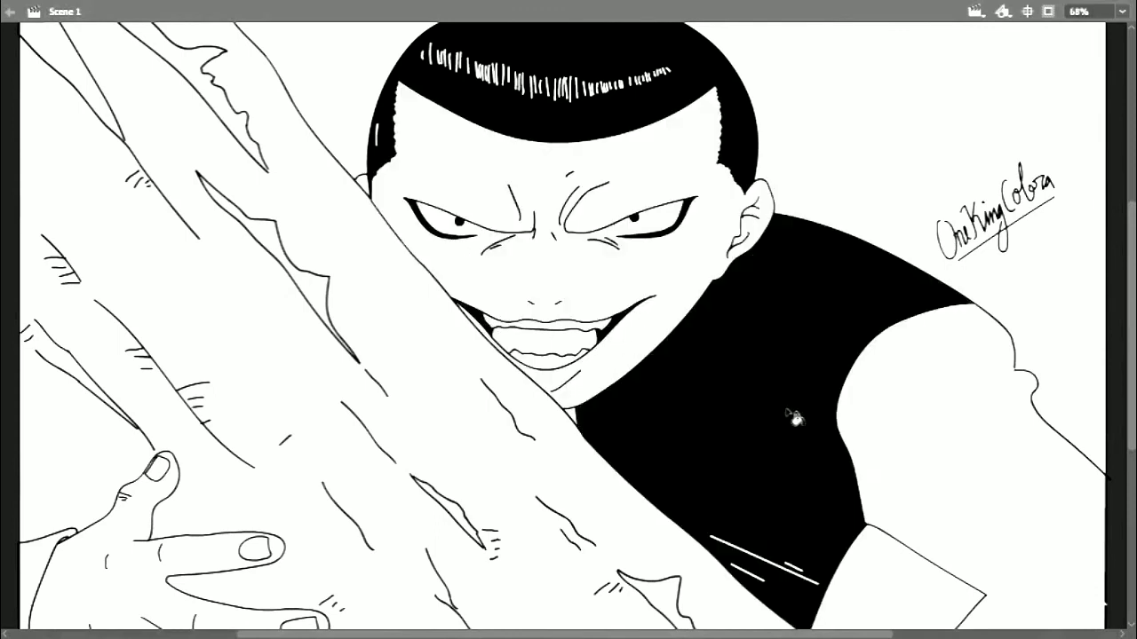
pyautogui.click(941, 373)
pyautogui.click(1048, 613)
# Fill the jagged gaps across the diagonal foreground form and the sleeve piece beside the hand with black
pyautogui.click(657, 593)
pyautogui.click(446, 508)
pyautogui.click(308, 277)
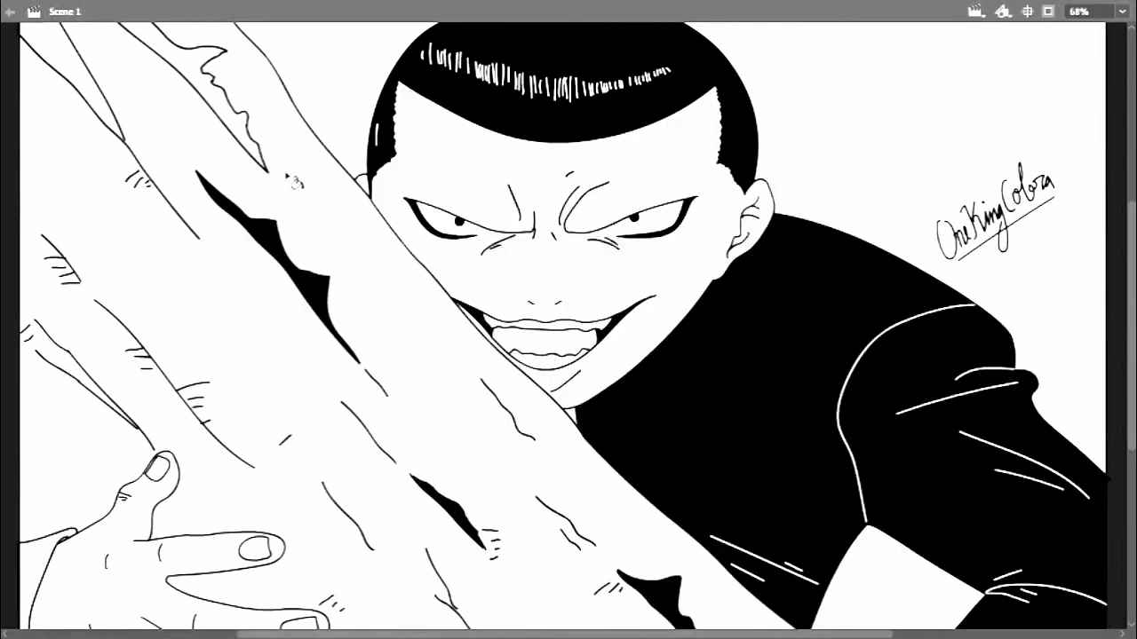
pyautogui.moveTo(127, 145); pyautogui.dragTo(152, 199)
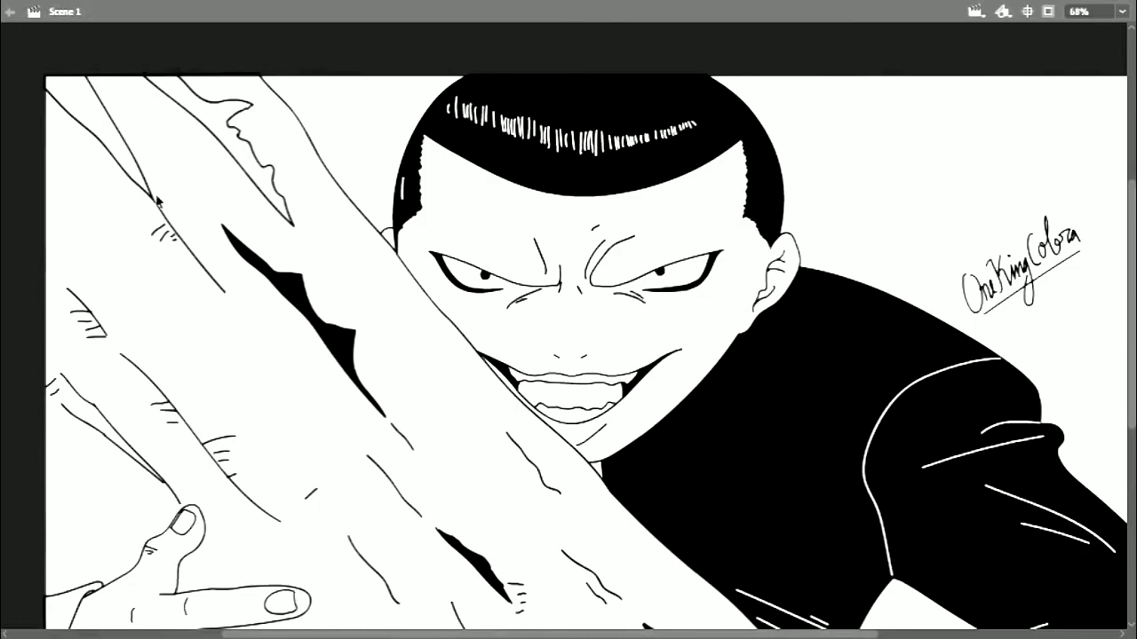
pyautogui.click(265, 171)
pyautogui.click(135, 170)
pyautogui.moveTo(762, 320); pyautogui.dragTo(733, 264)
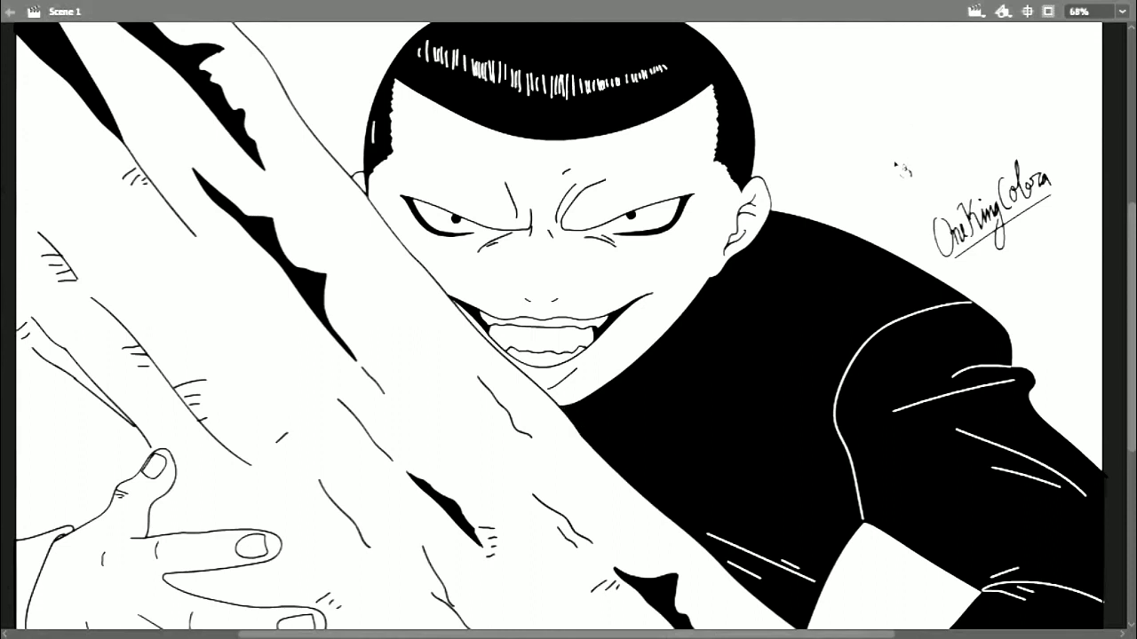
pyautogui.click(41, 558)
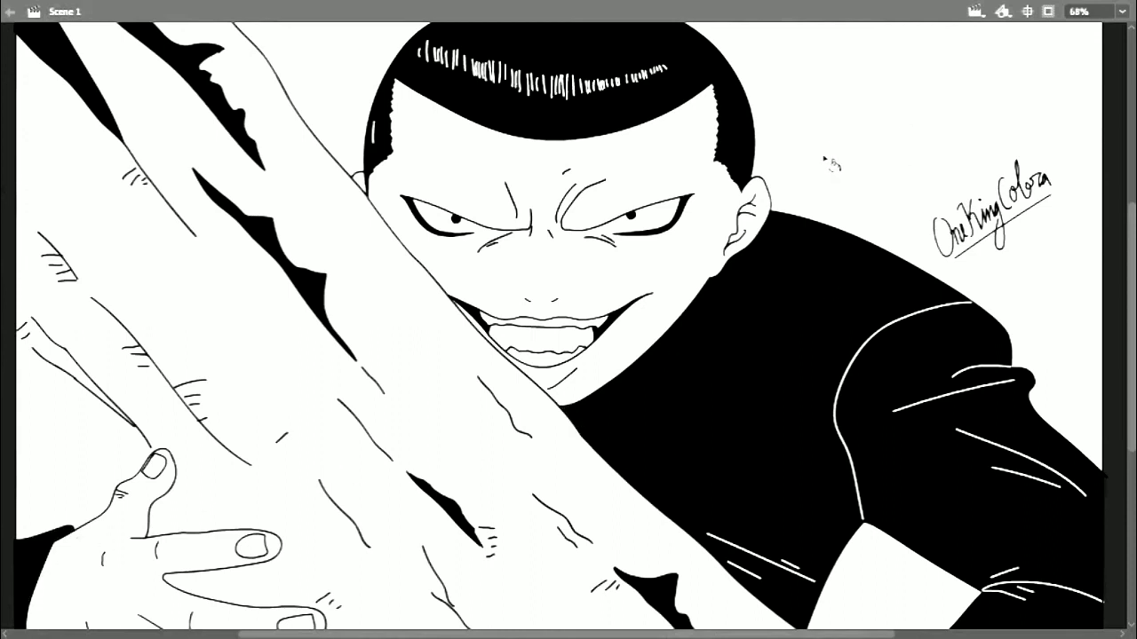